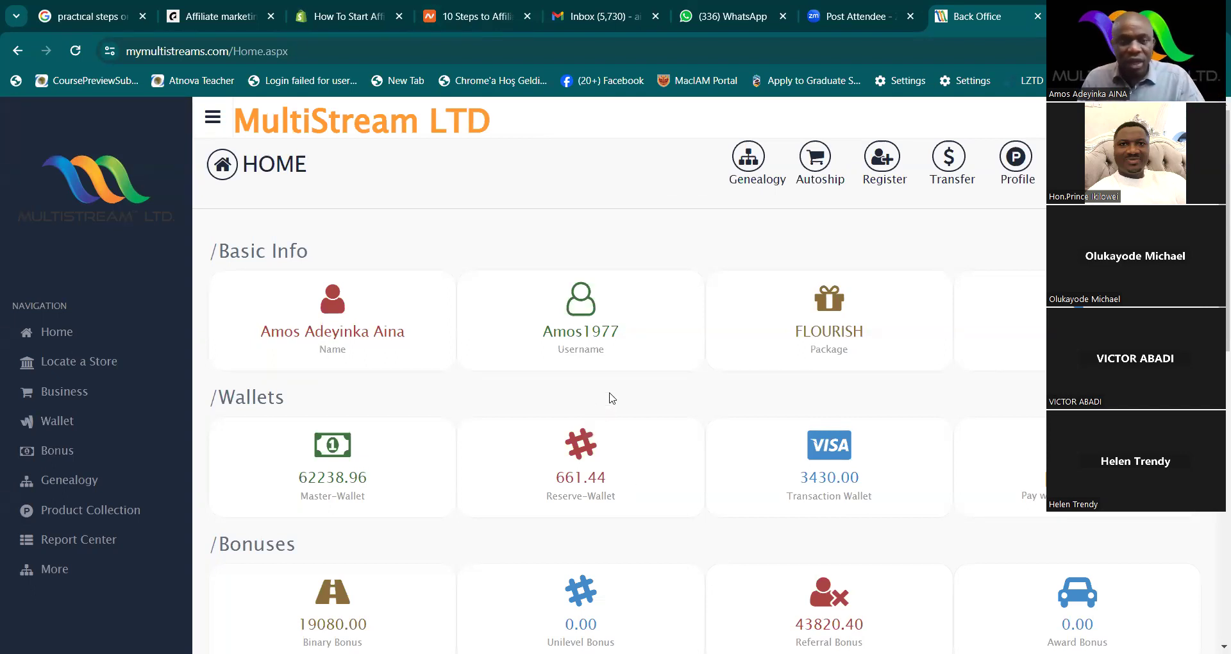
- Go to Business > Membership Upgrade and leave BOOSTER as the preselected package
scroll(336, 383, "down", 1)
scroll(463, 380, "up", 1)
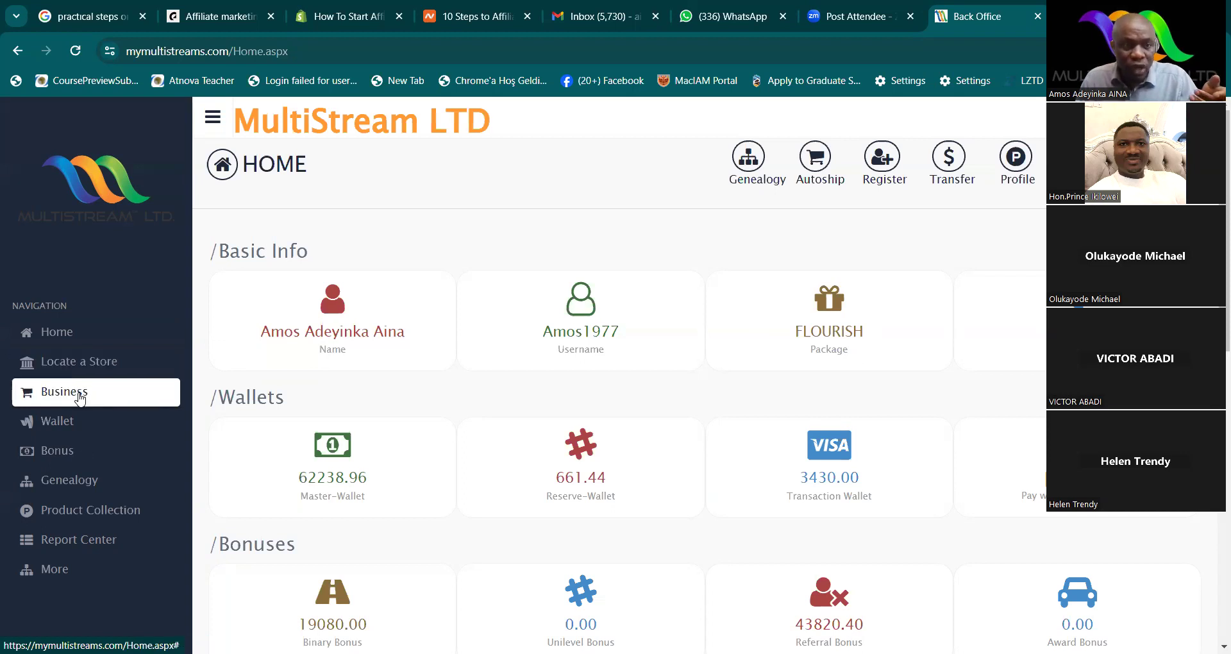
left_click(79, 398)
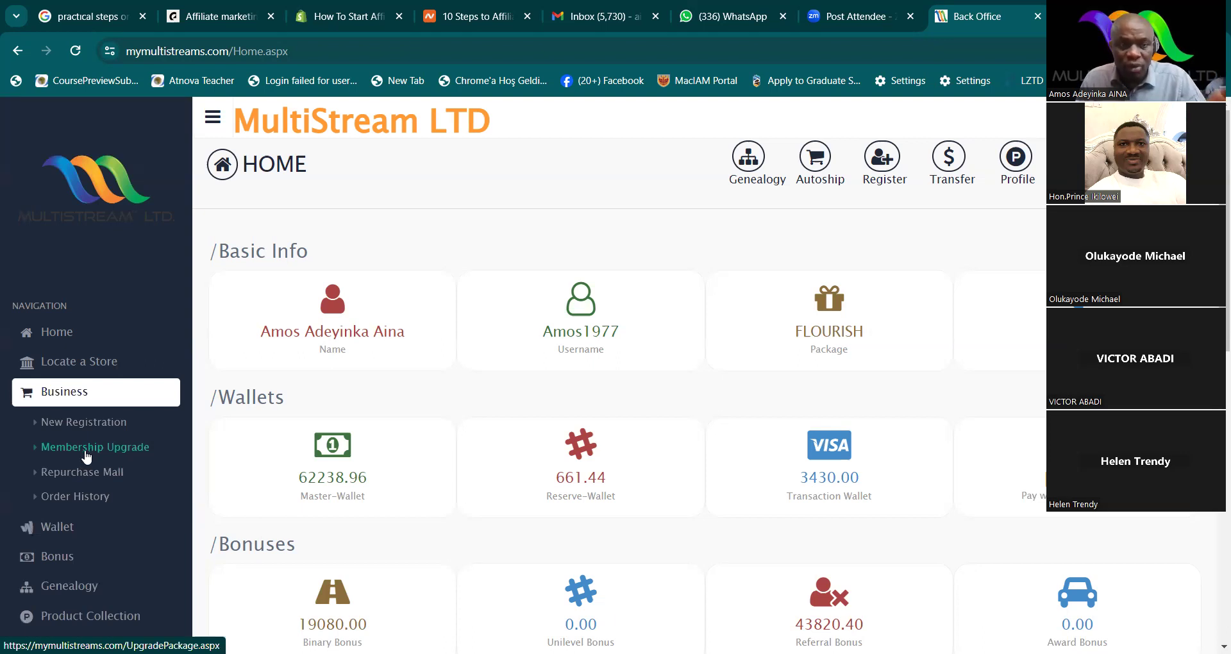
left_click(86, 452)
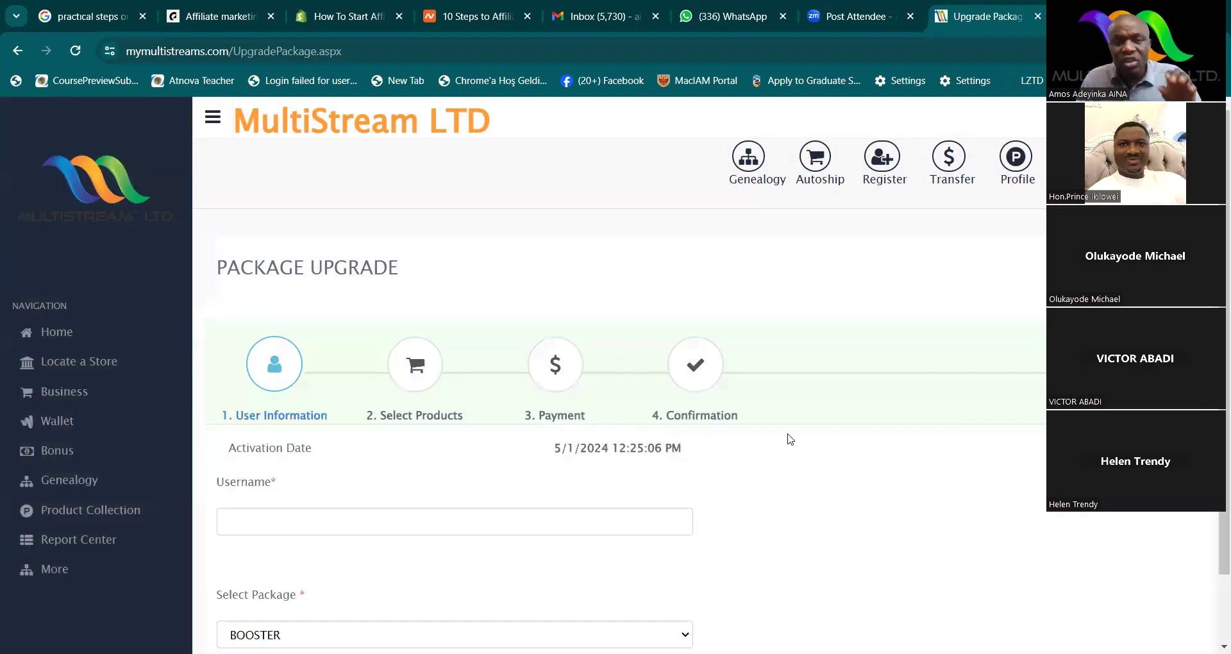
scroll(791, 439, "down", 1)
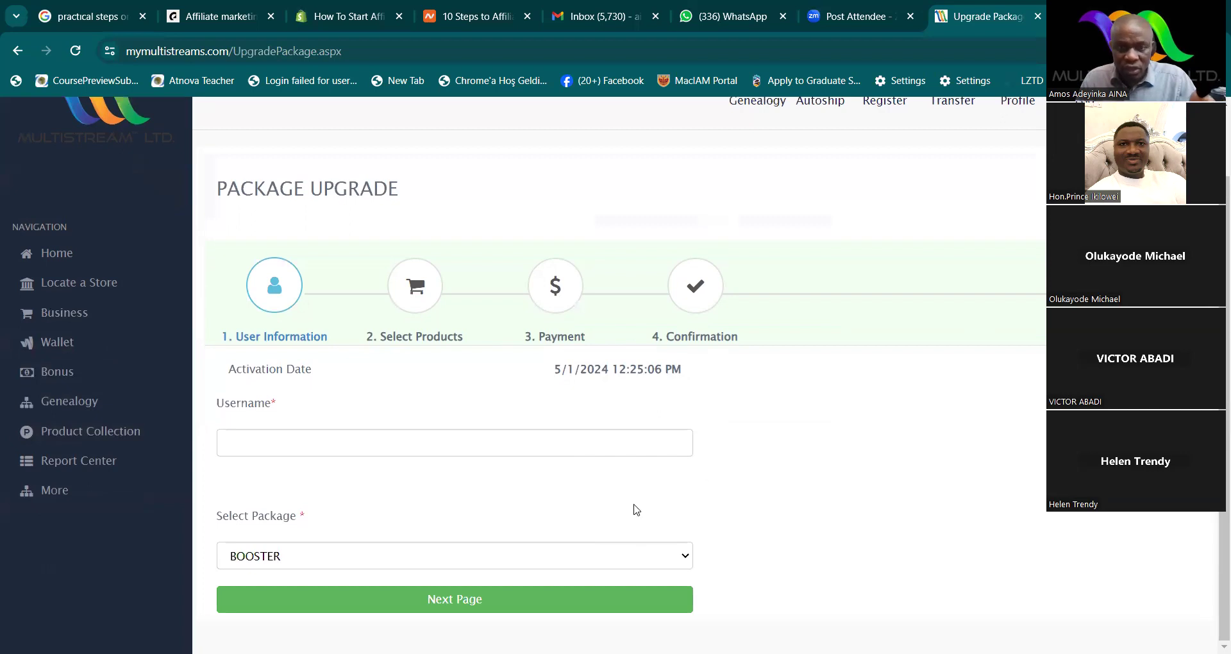
left_click(324, 555)
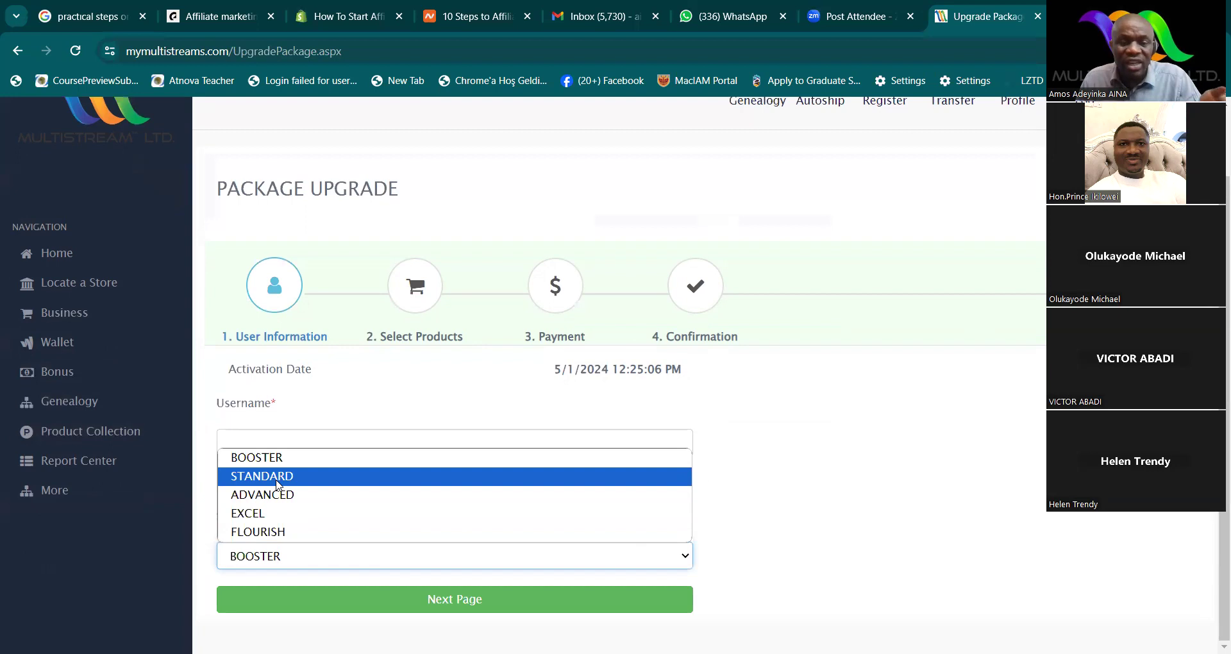
left_click(782, 433)
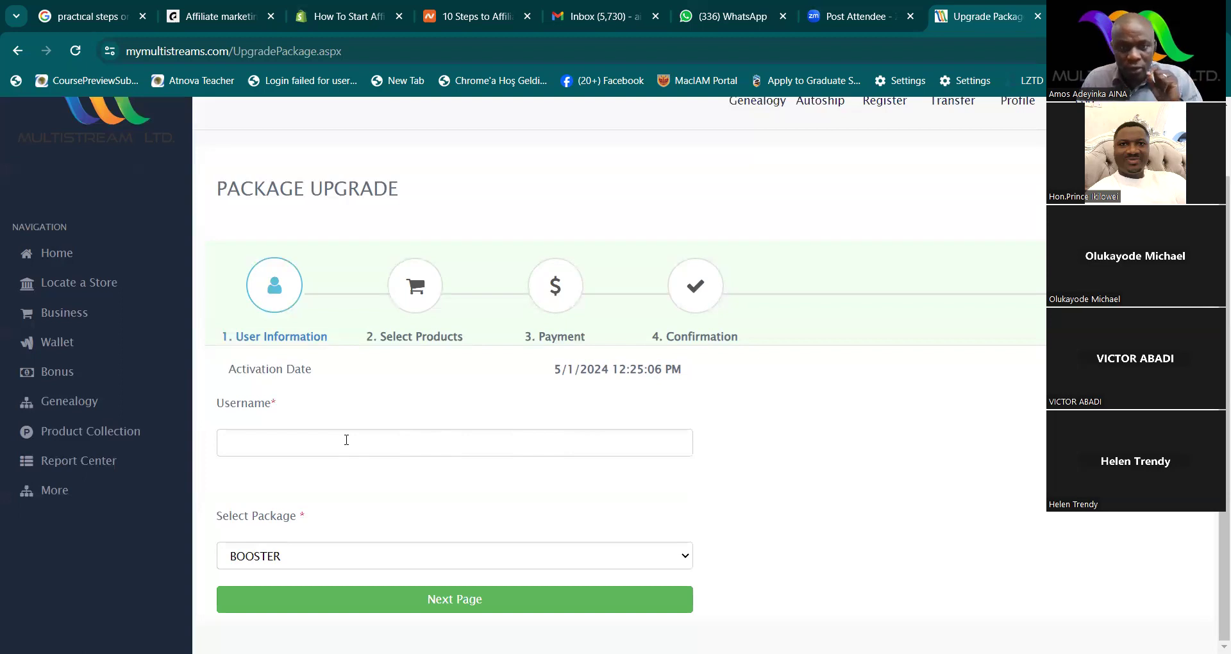
- Enter the member's username and check that their current package is ENTRY
left_click(346, 440)
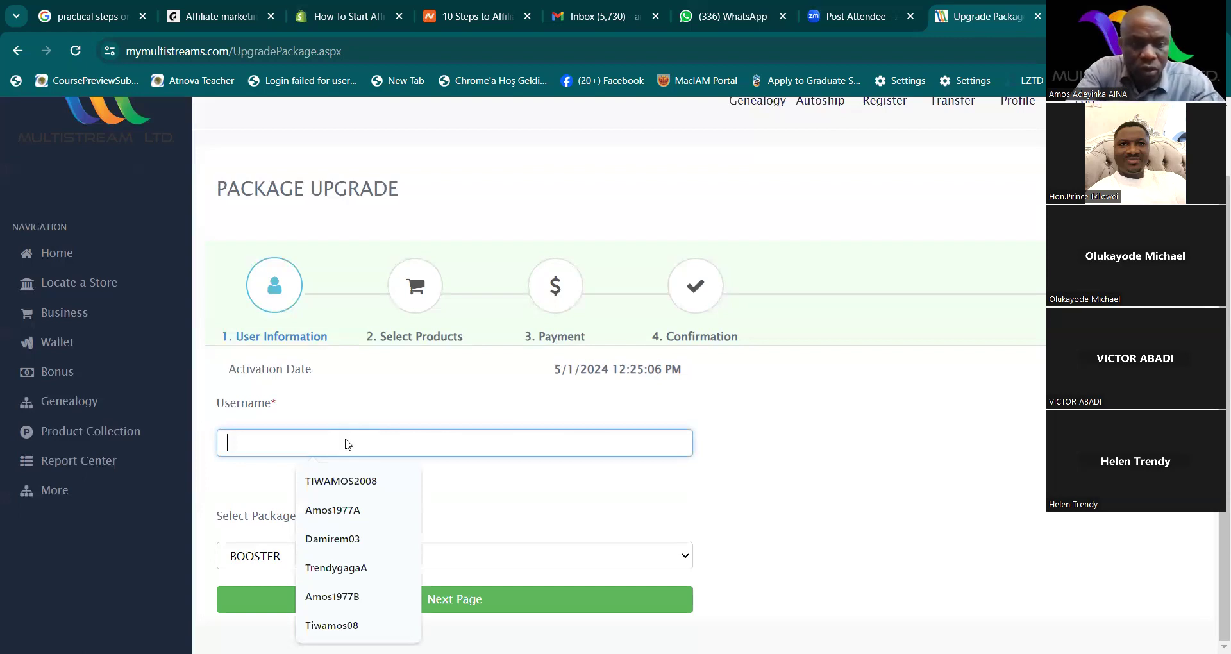
type("kayus1")
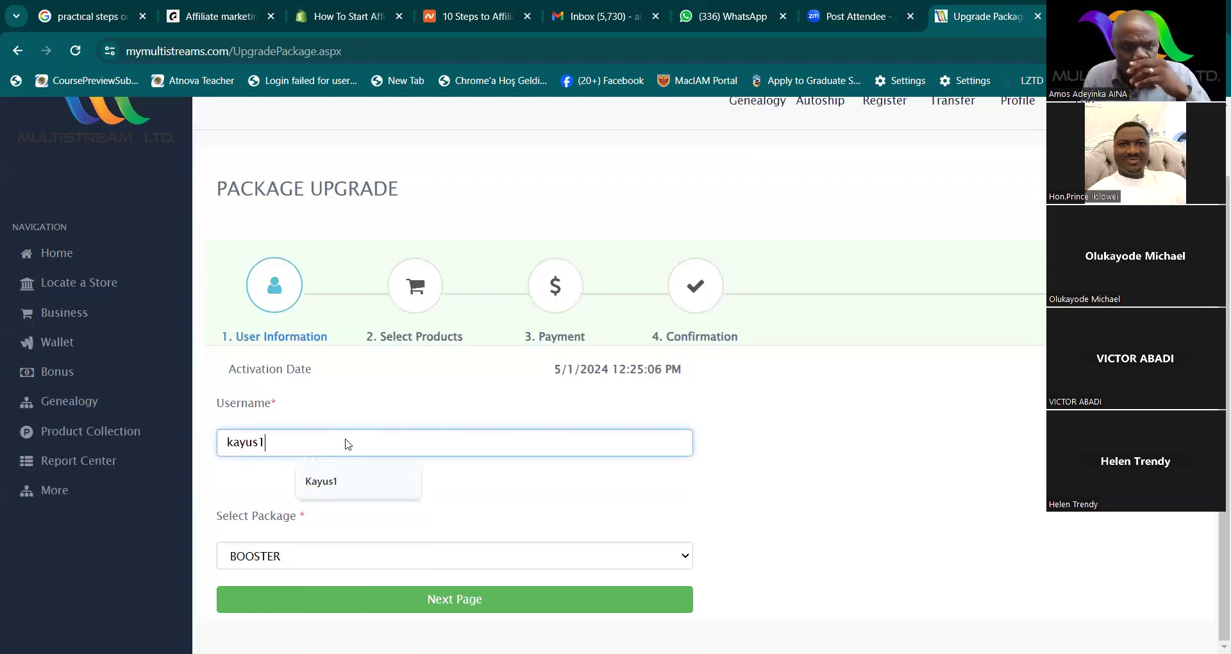
left_click(262, 486)
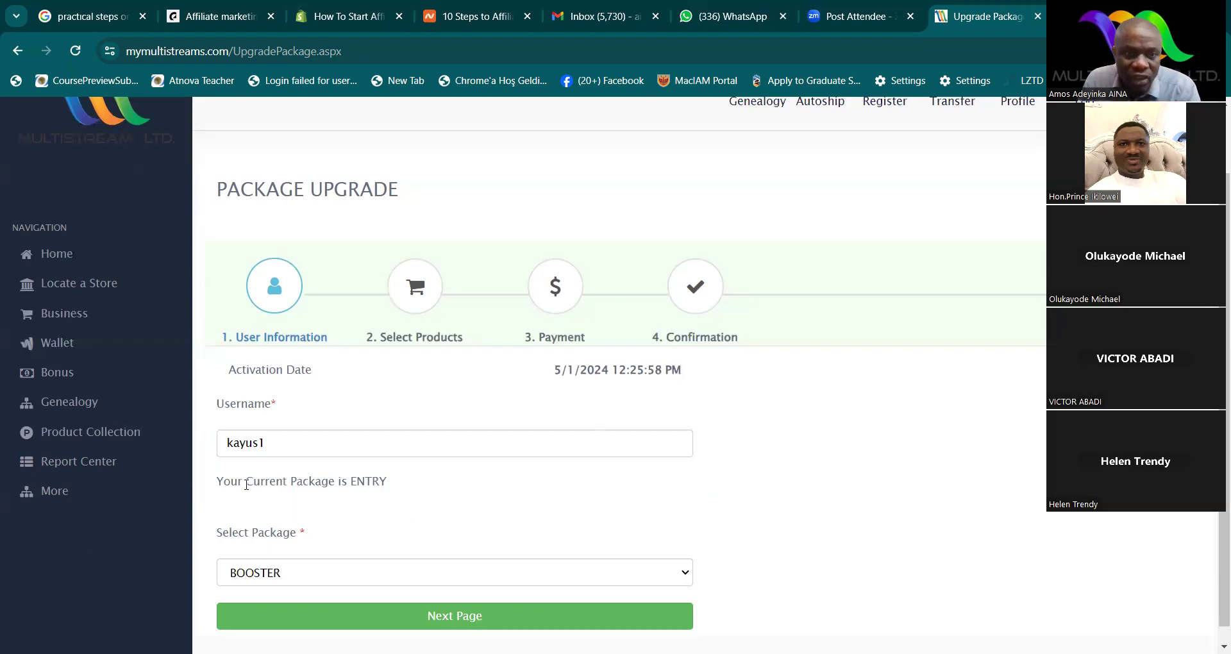
left_click_drag(387, 481, 213, 489)
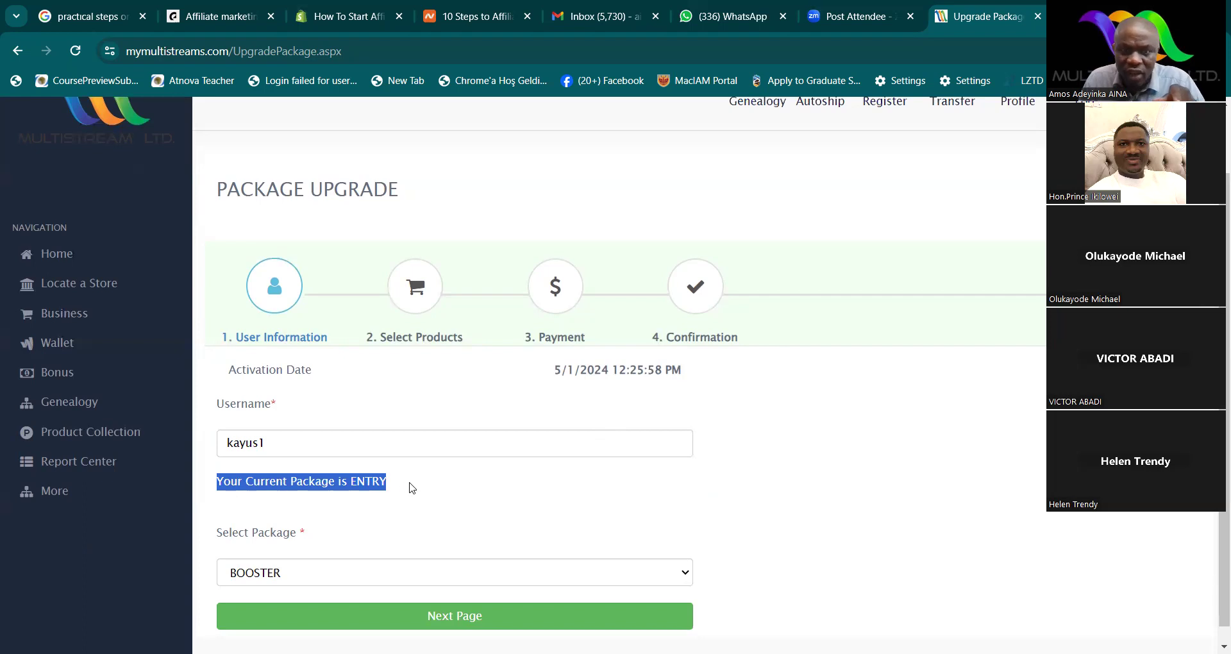
left_click_drag(396, 490, 215, 492)
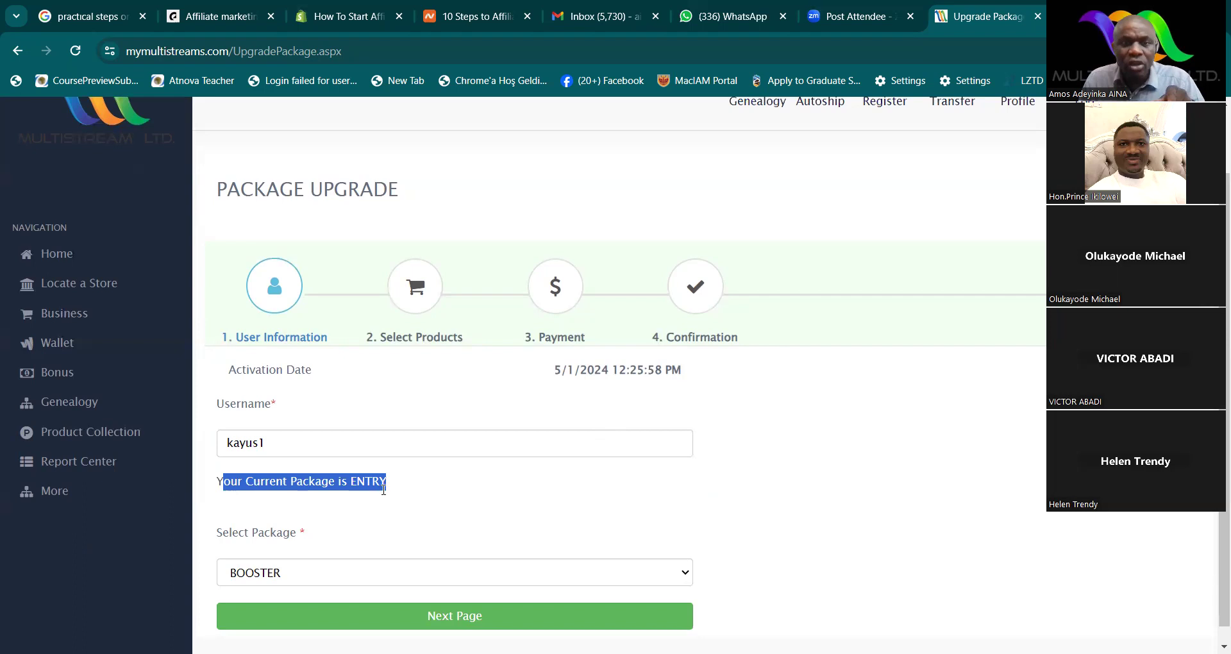
left_click(406, 486)
left_click_drag(397, 482, 216, 482)
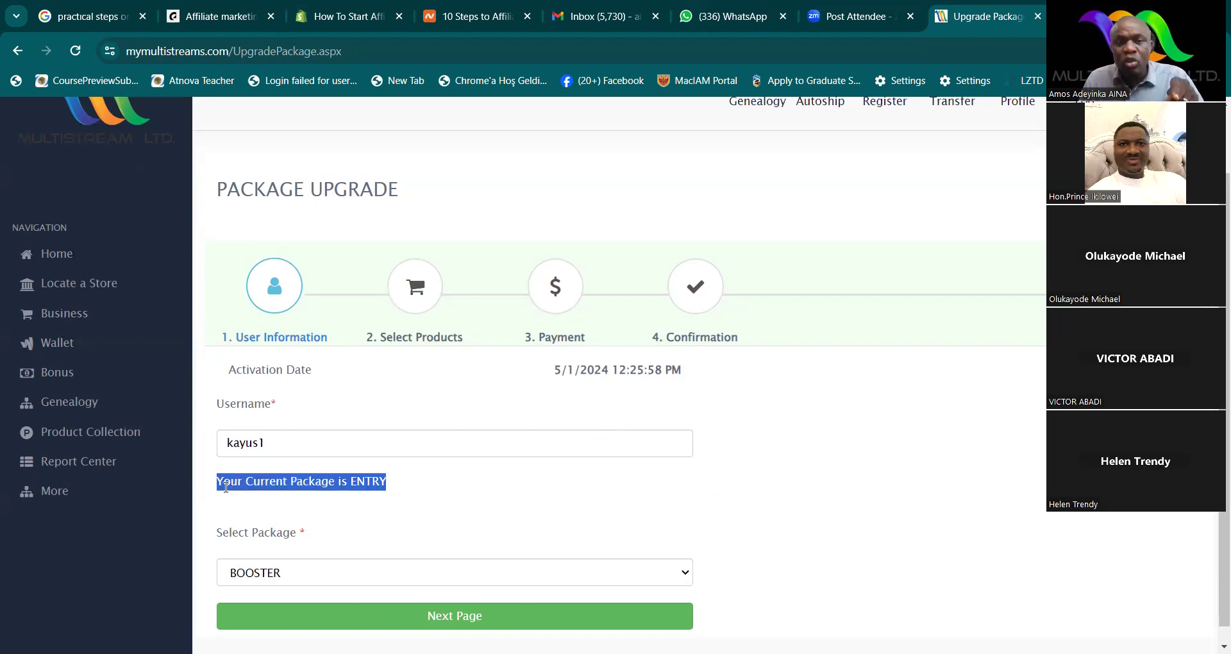
- Choose FLOURISH as the upgrade package
left_click(333, 581)
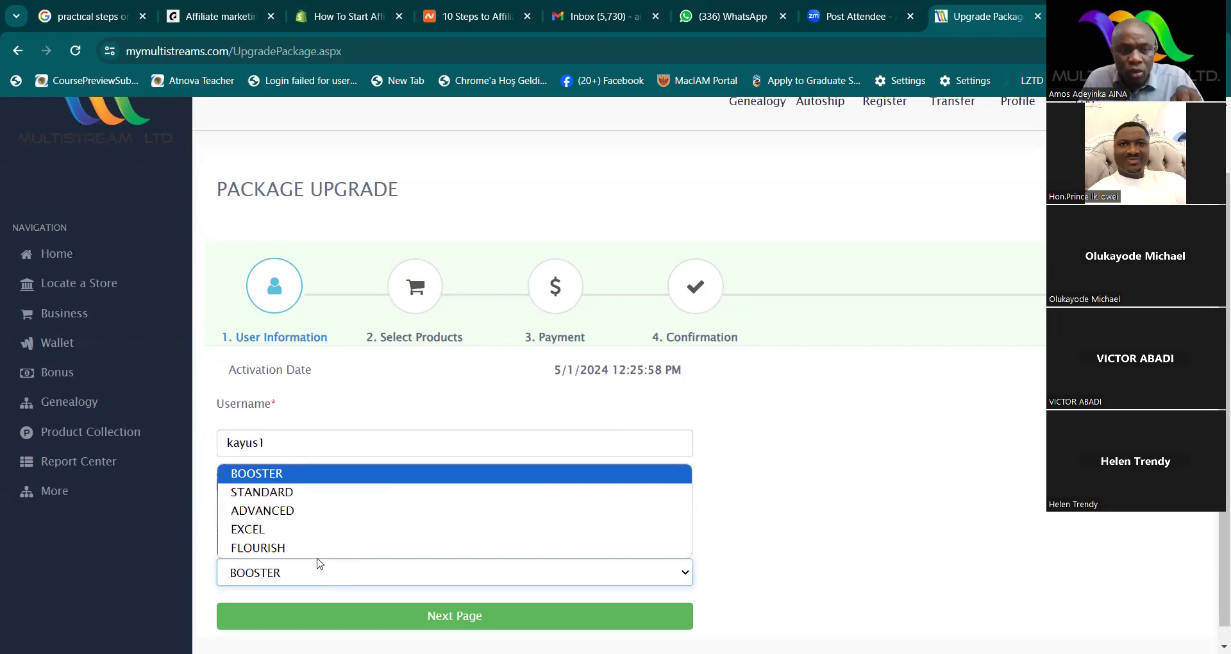
left_click(290, 474)
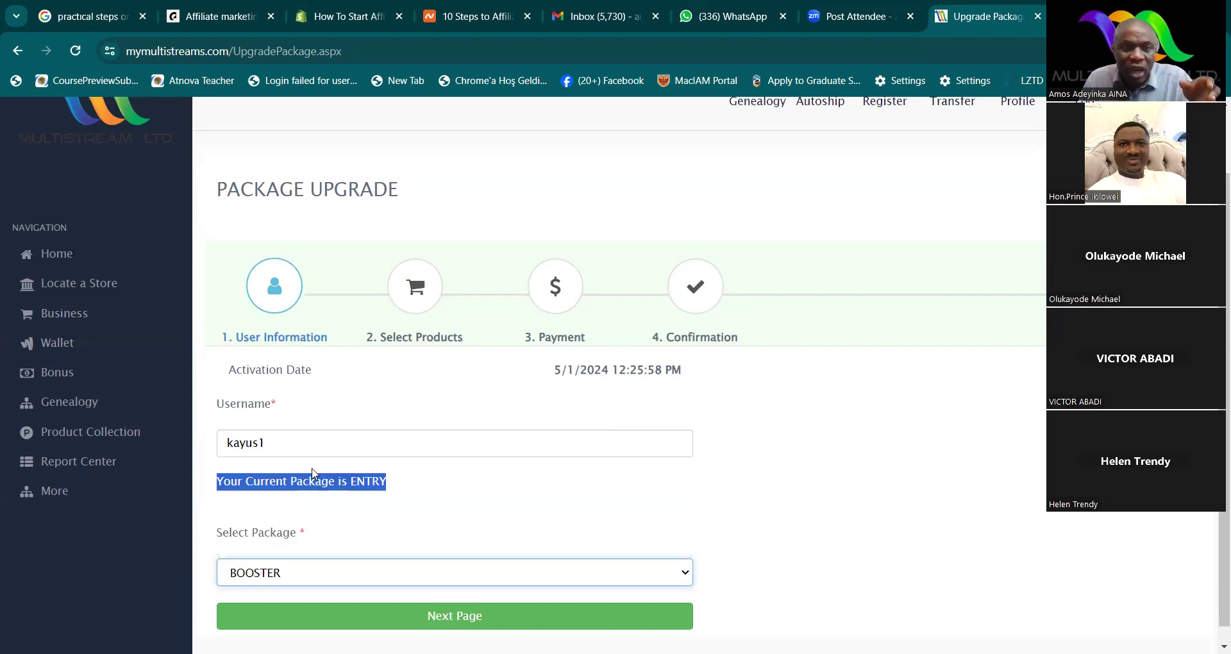
left_click(304, 572)
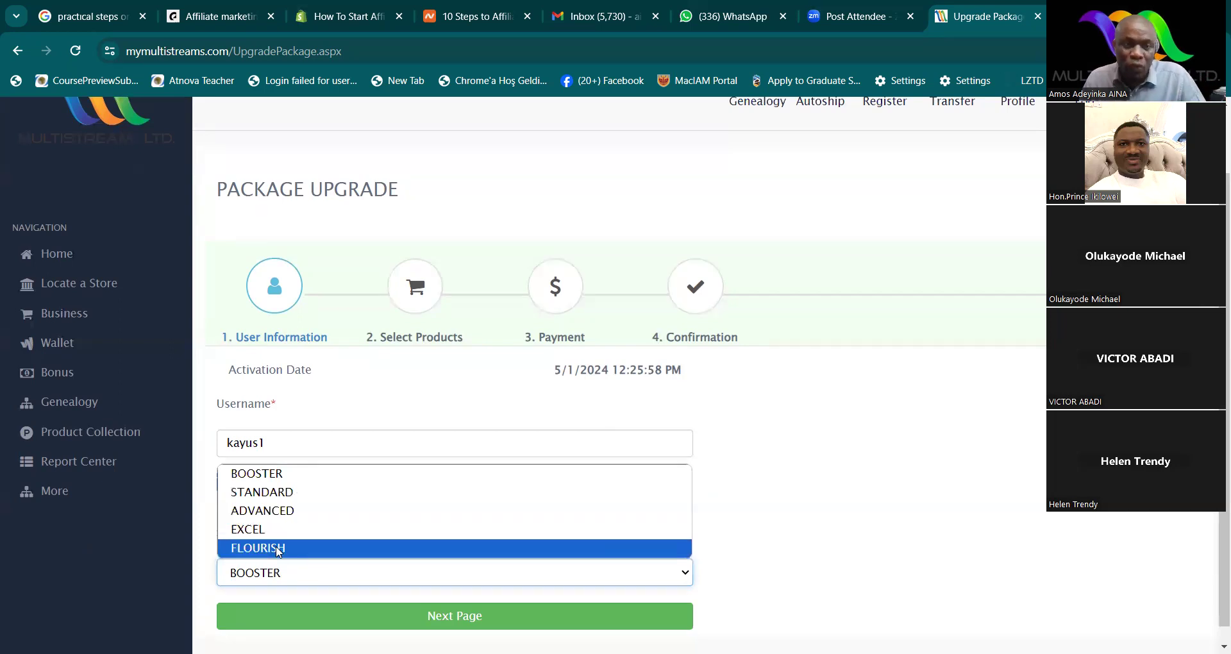
left_click(278, 549)
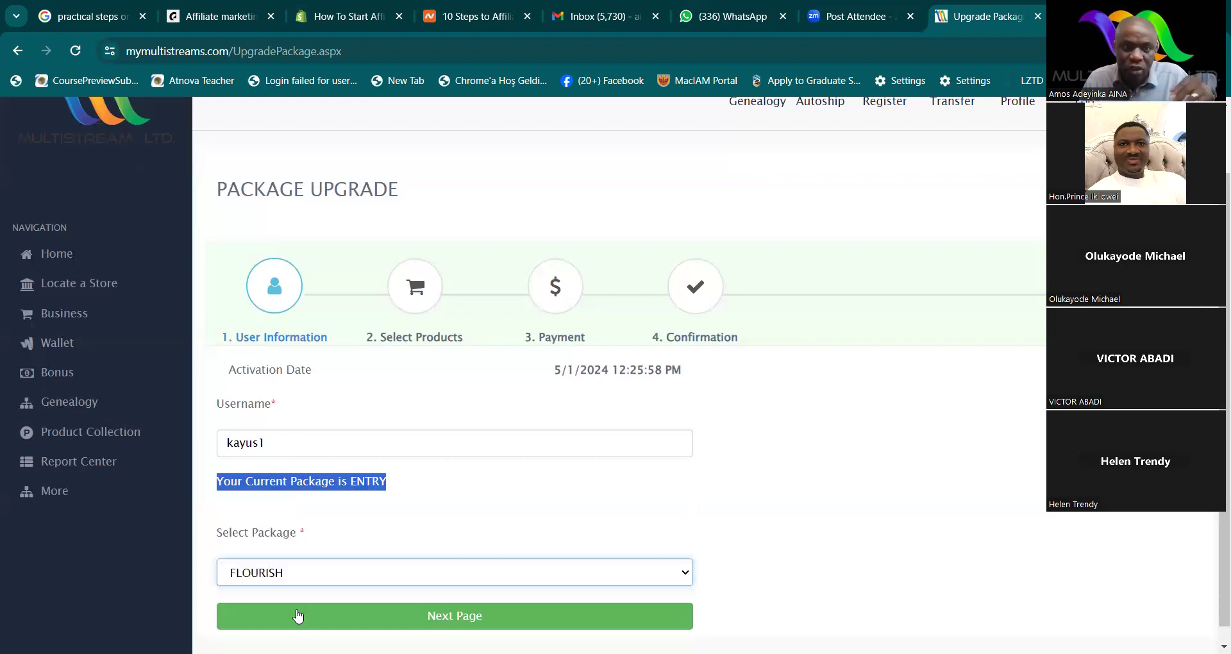
- Go to Select Products and review the product table and the 1044 minimum Total PV
left_click(389, 622)
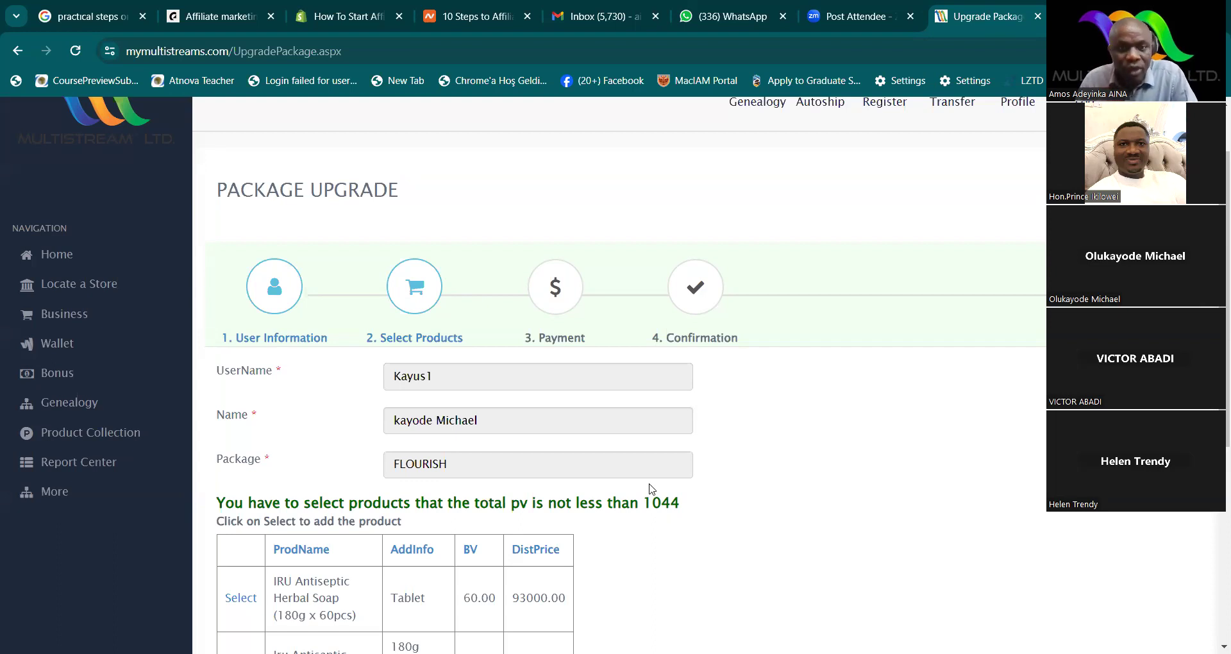
scroll(602, 530, "down", 1)
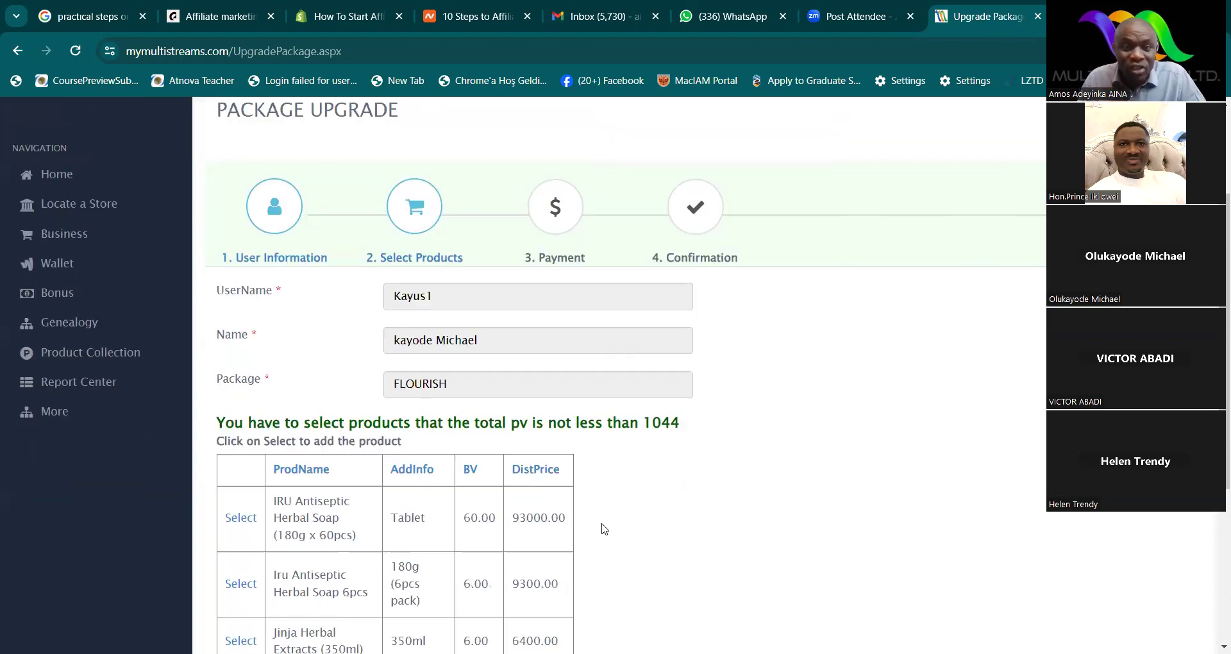
scroll(439, 475, "down", 1)
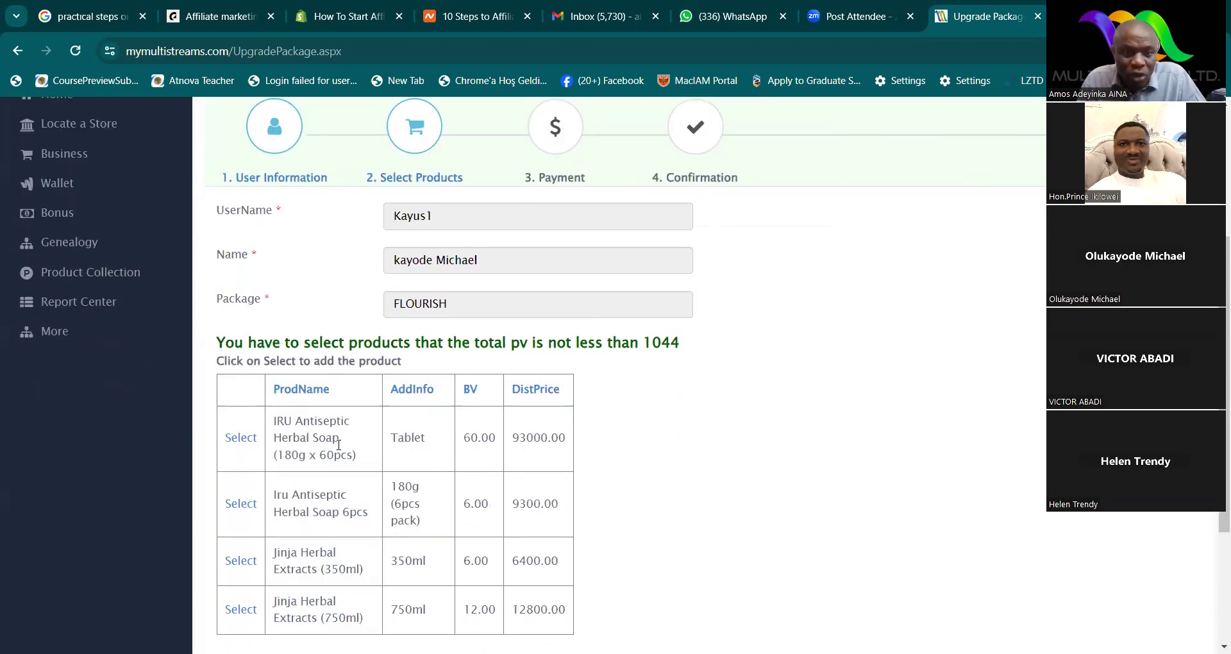
scroll(347, 442, "down", 3)
scroll(376, 404, "up", 1)
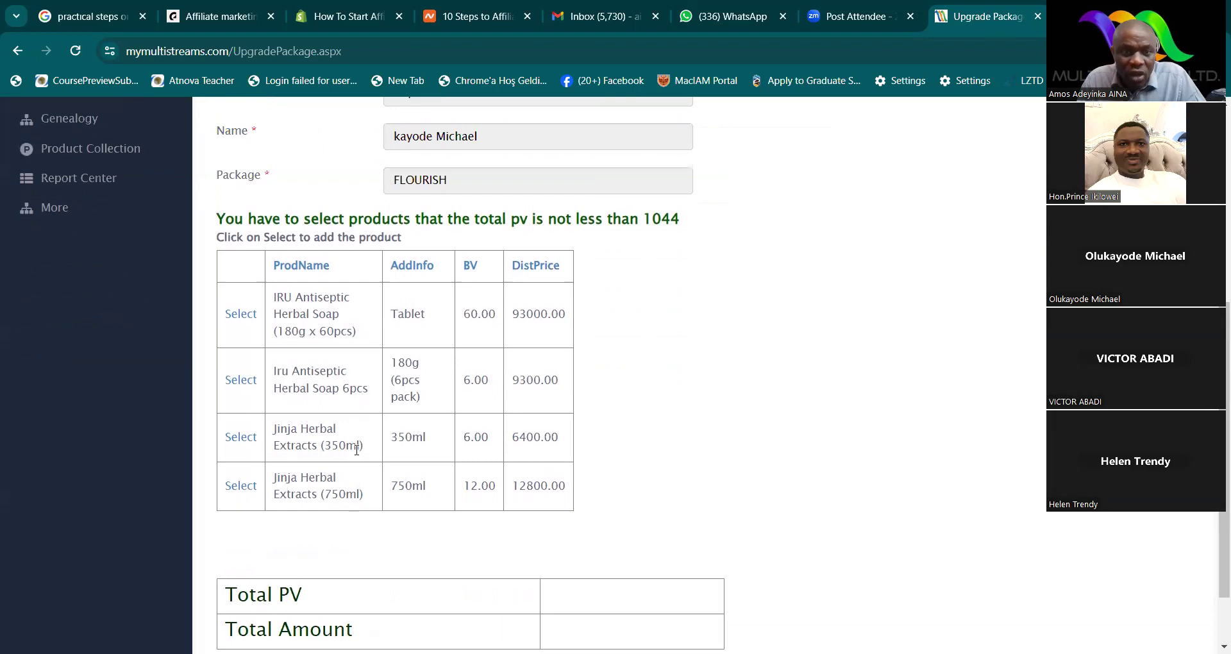
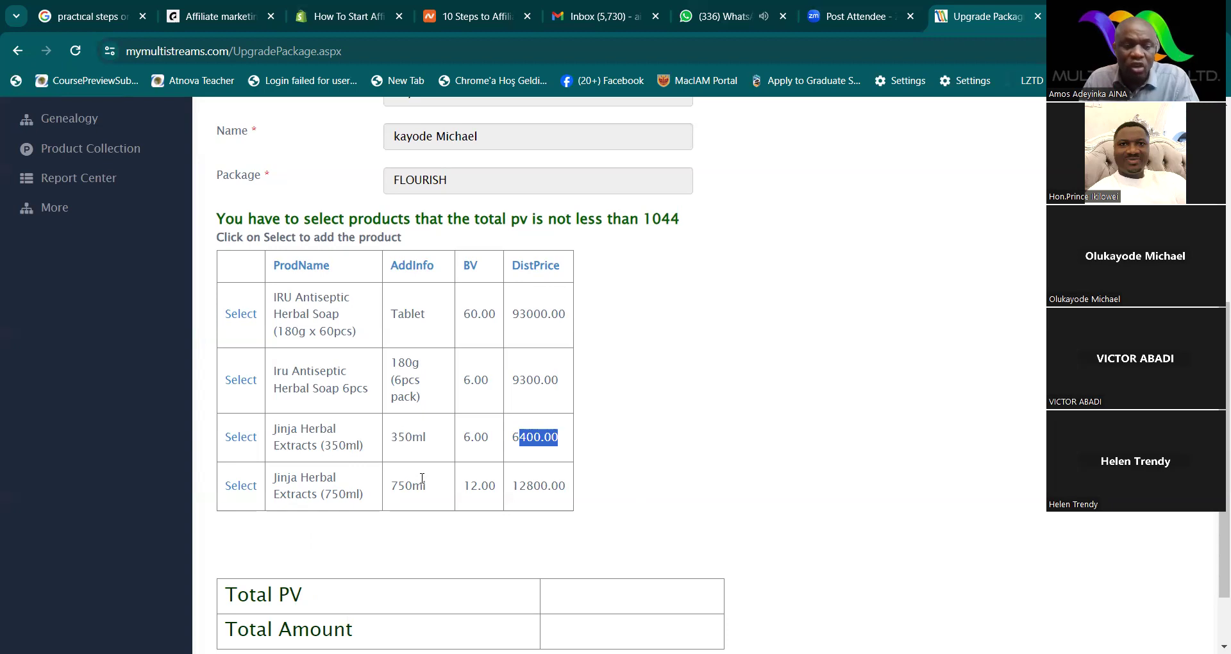
- Add 174 Jinja Herbal Extracts (350ml) to the cart, bringing Total PV to 1044.00
scroll(424, 529, "down", 1)
scroll(425, 529, "down", 1)
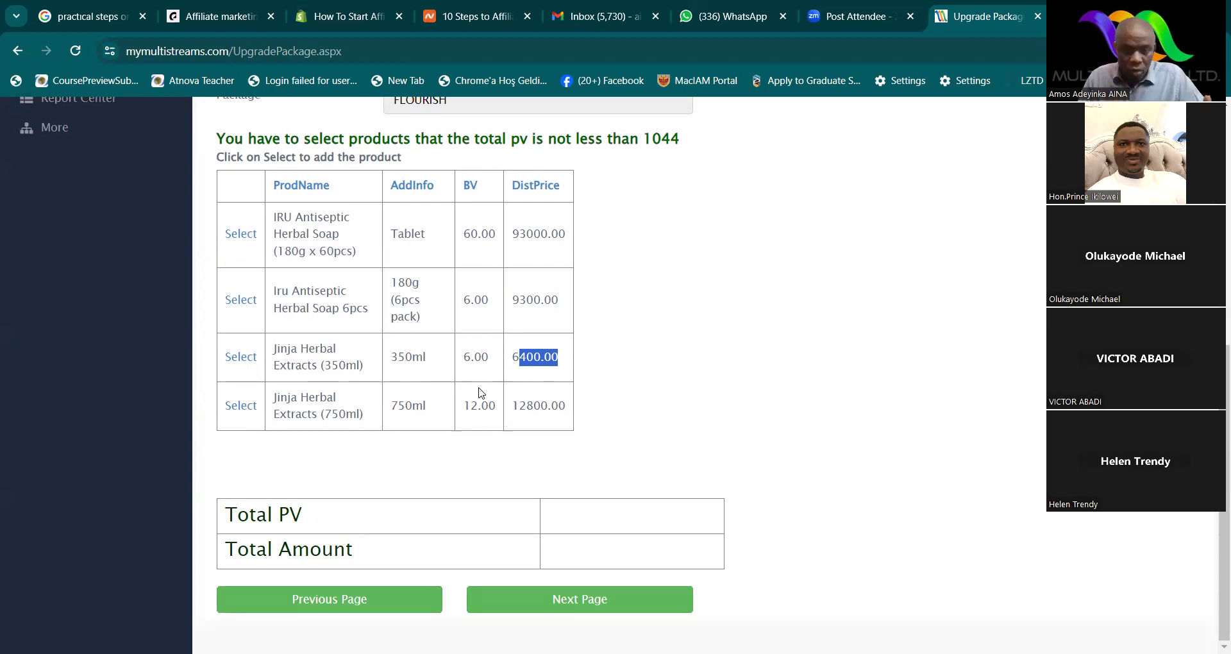
left_click(238, 361)
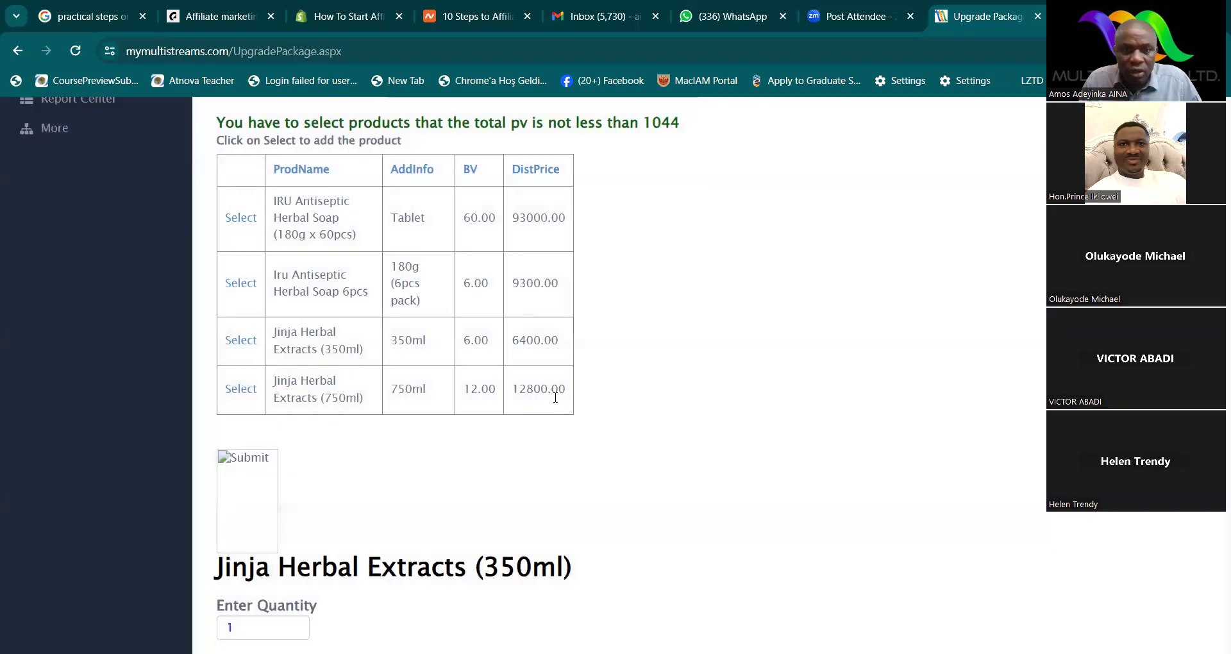
scroll(384, 449, "down", 2)
left_click_drag(250, 481, 218, 484)
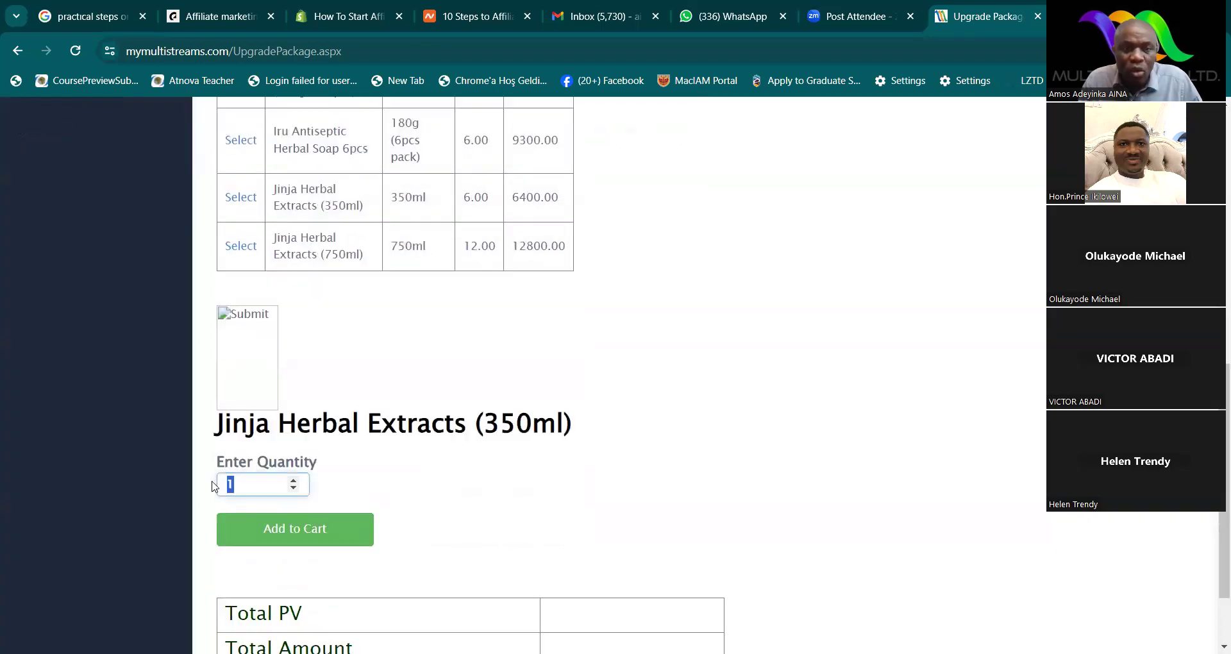
type("174")
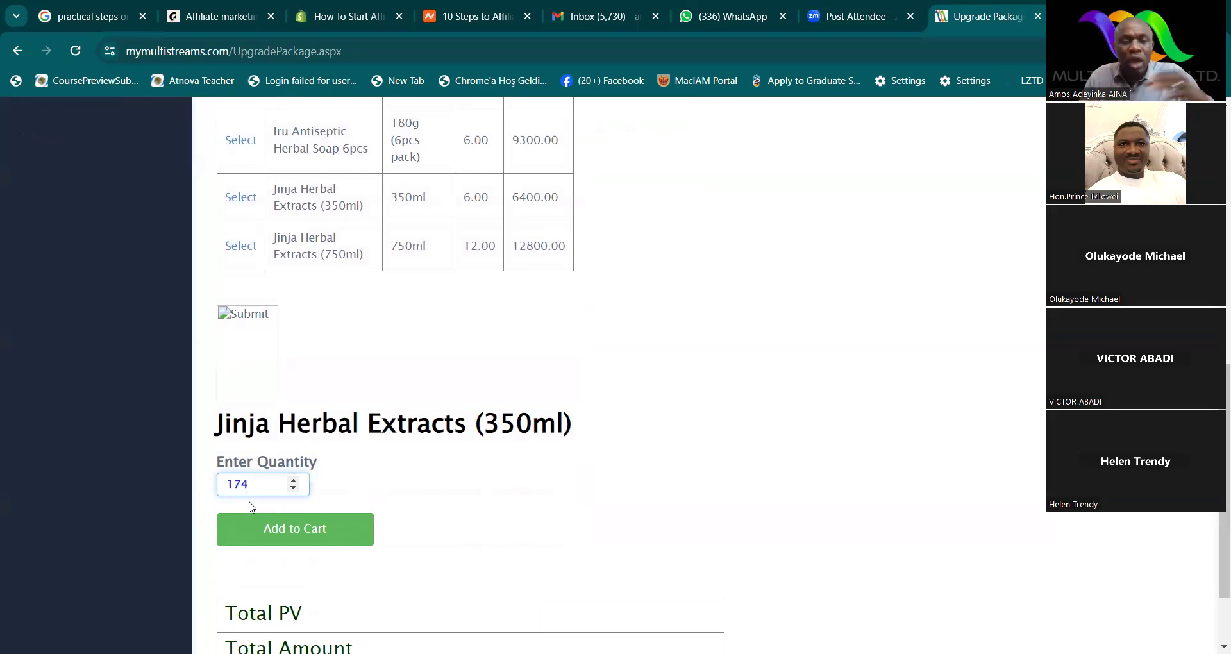
left_click(270, 530)
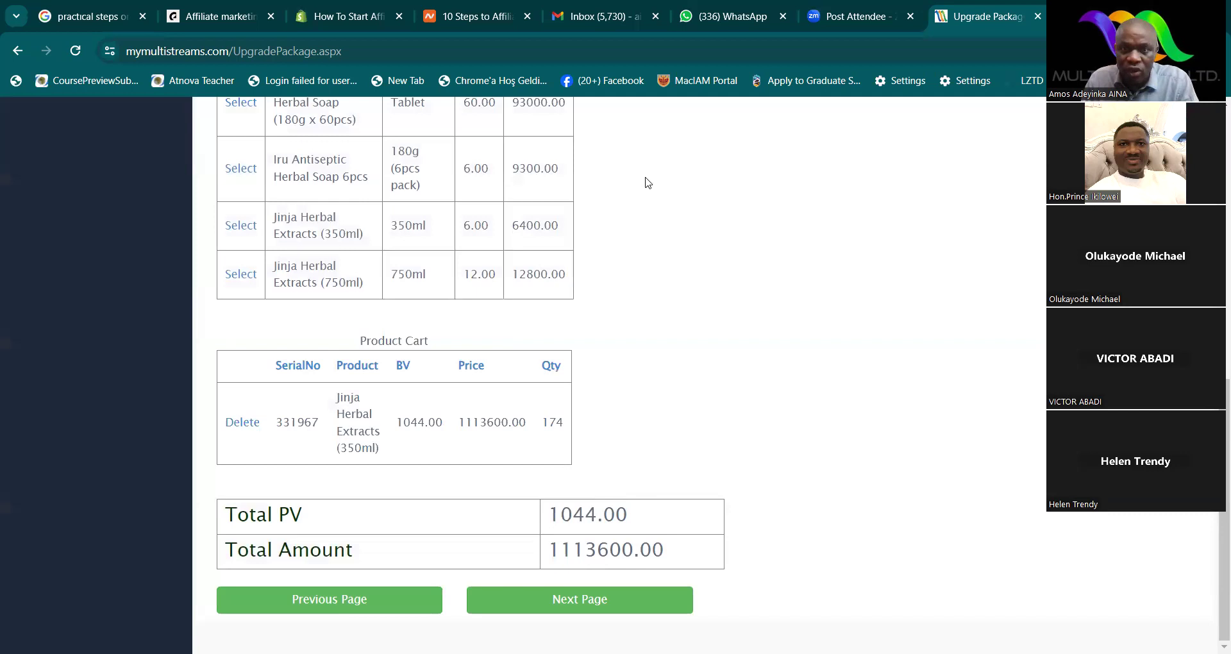
- Check the cart's 1044.00 Total PV against the requirement and continue to the Order Summary
scroll(648, 183, "up", 2)
left_click_drag(681, 168, 646, 167)
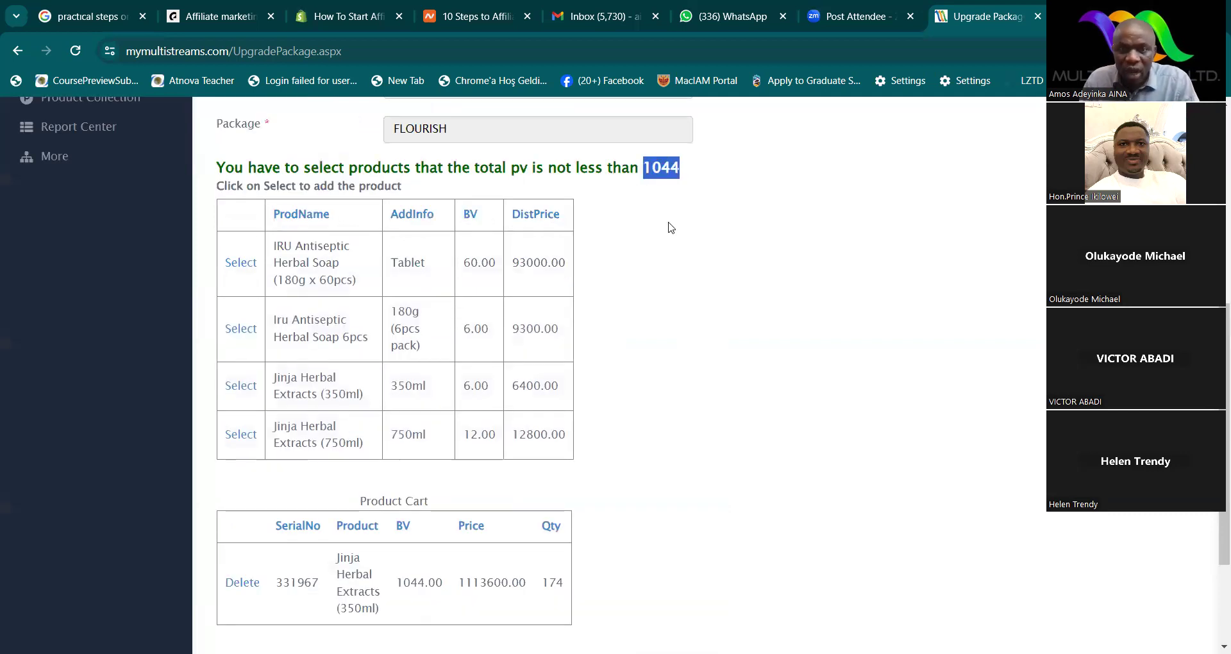
scroll(684, 510, "down", 2)
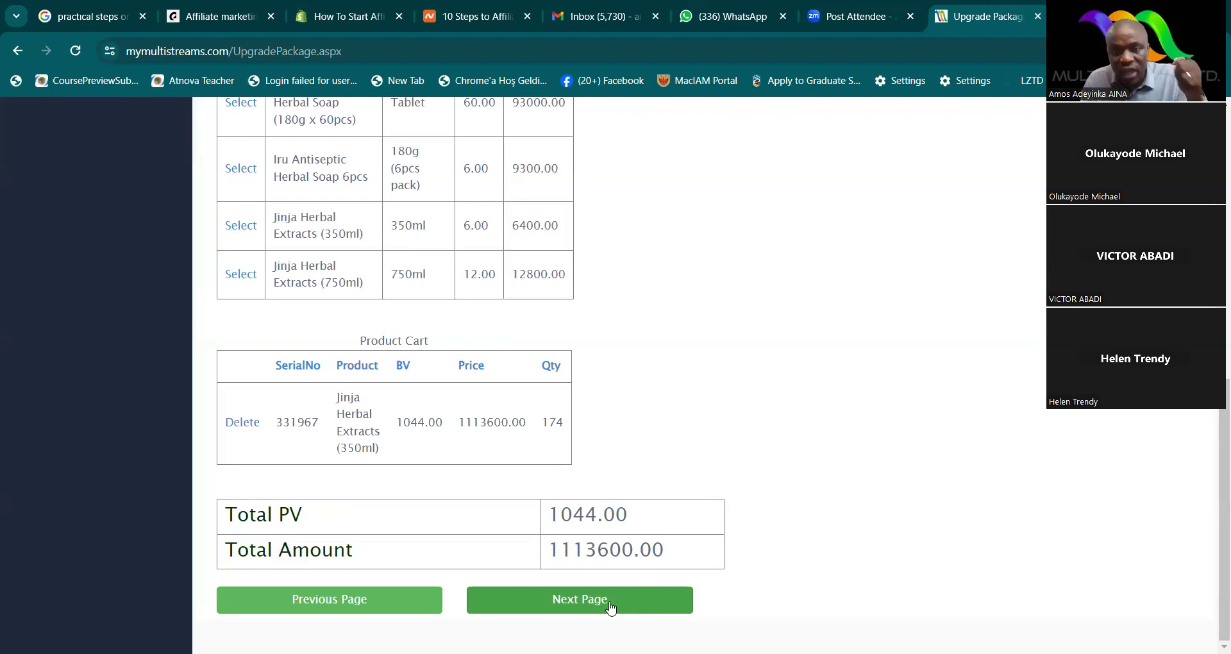
left_click(610, 607)
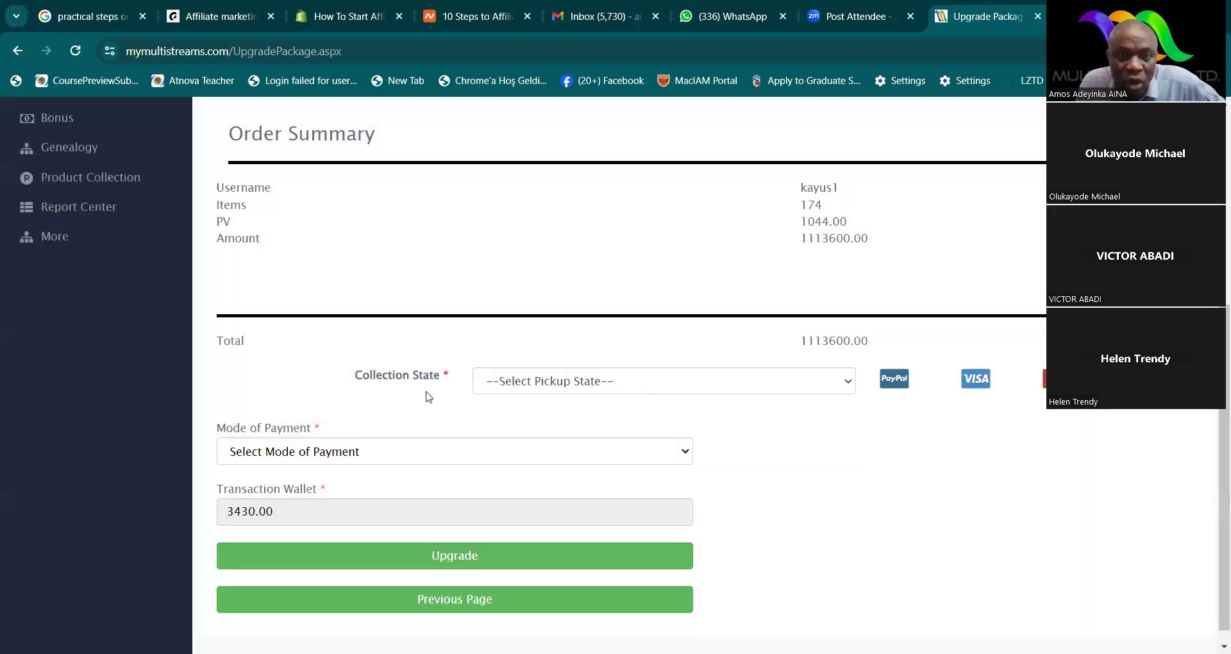
- Set the collection state to Ekiti State
left_click(639, 389)
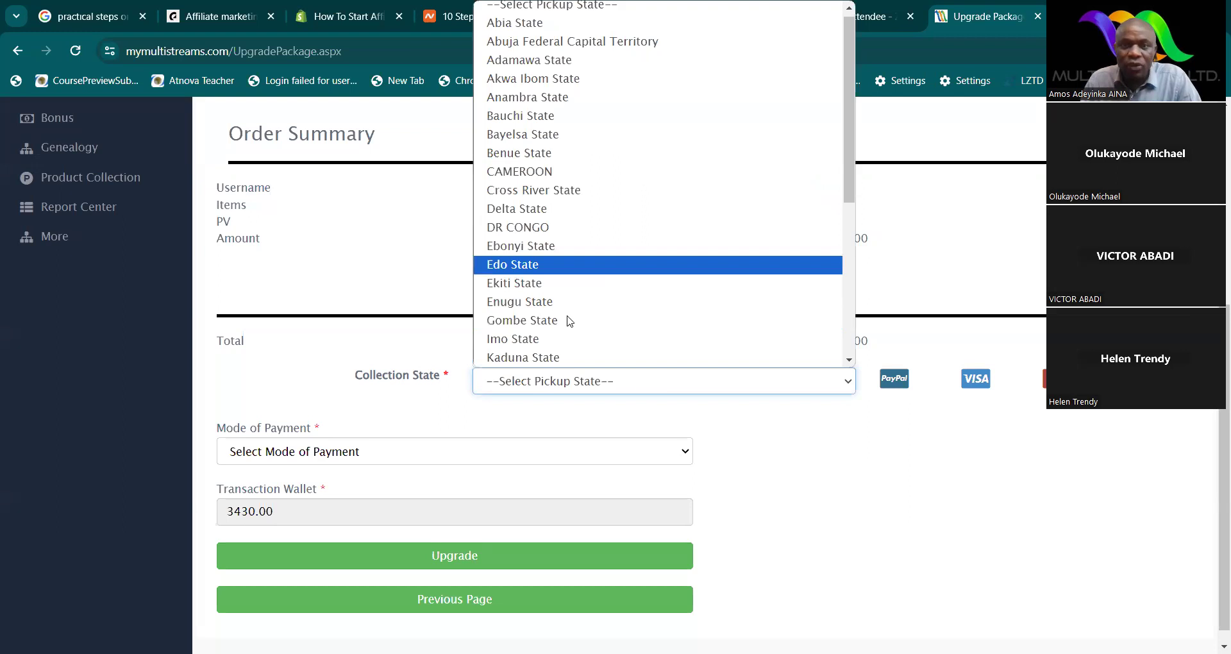
key("Down")
key("Return")
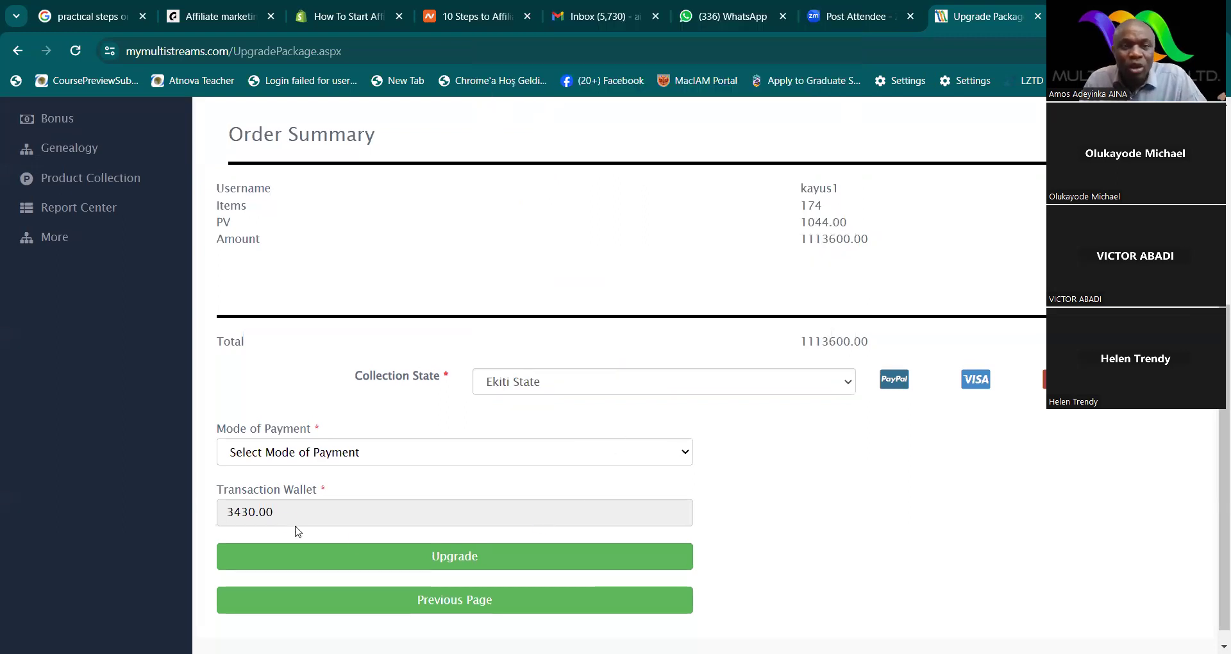
- Review the payment modes Transaction Wallet and Epin, then return to the Home dashboard
left_click(388, 456)
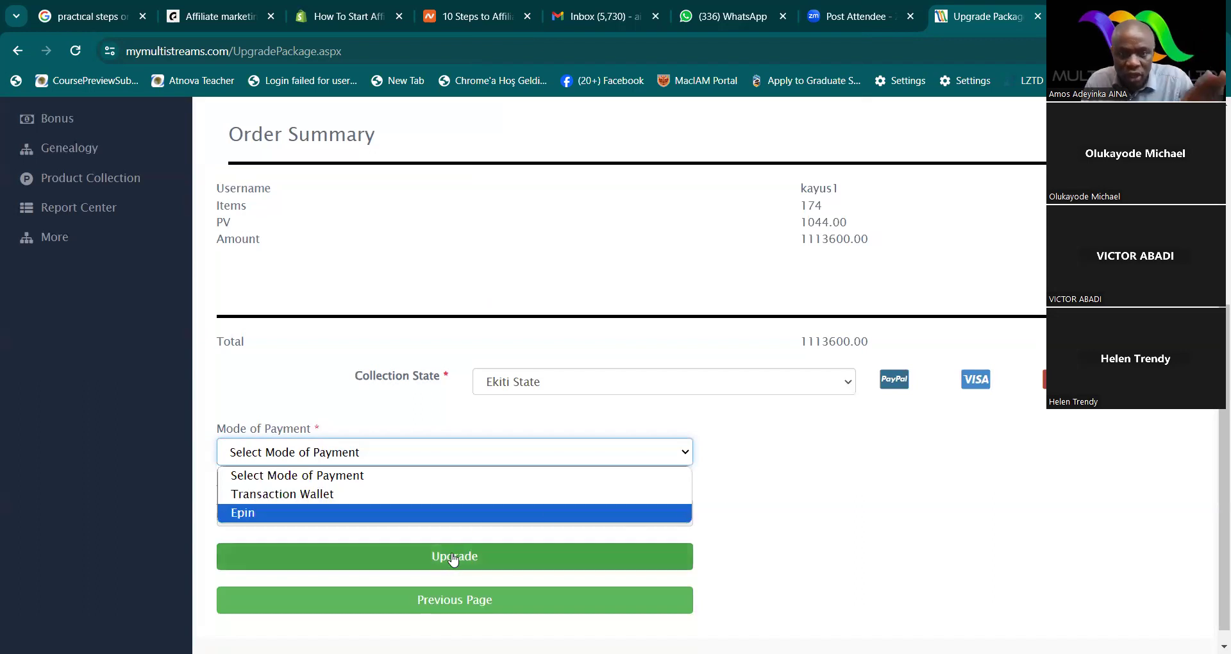
key("Up")
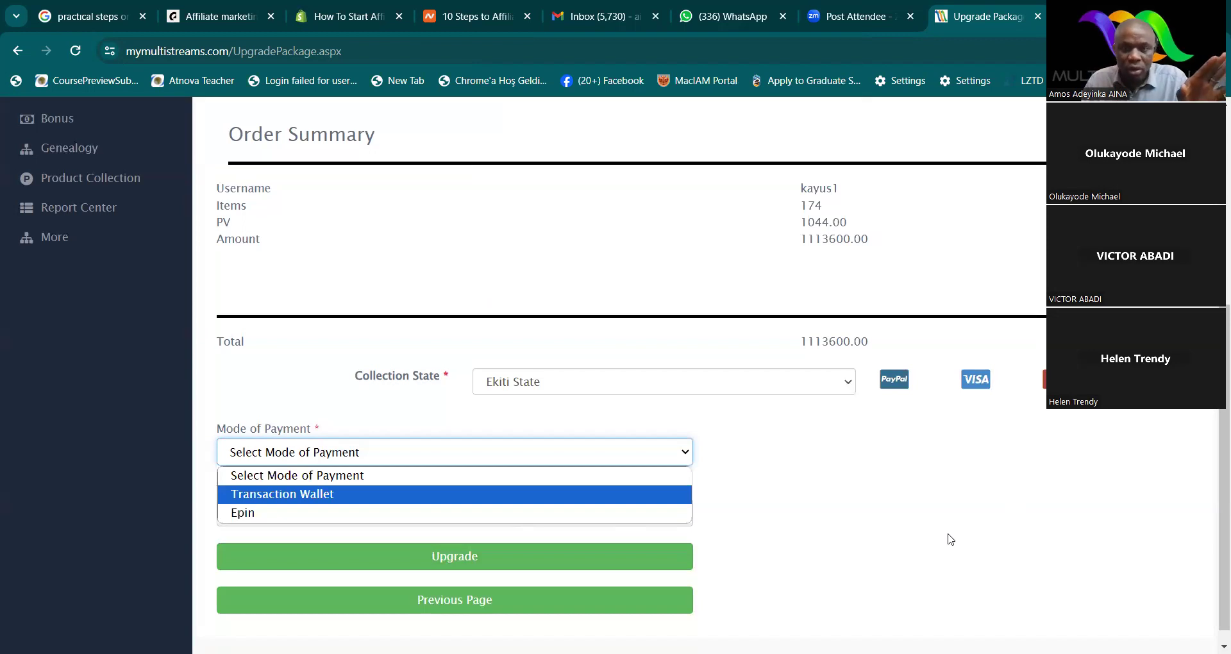
scroll(949, 536, "up", 5)
left_click(87, 335)
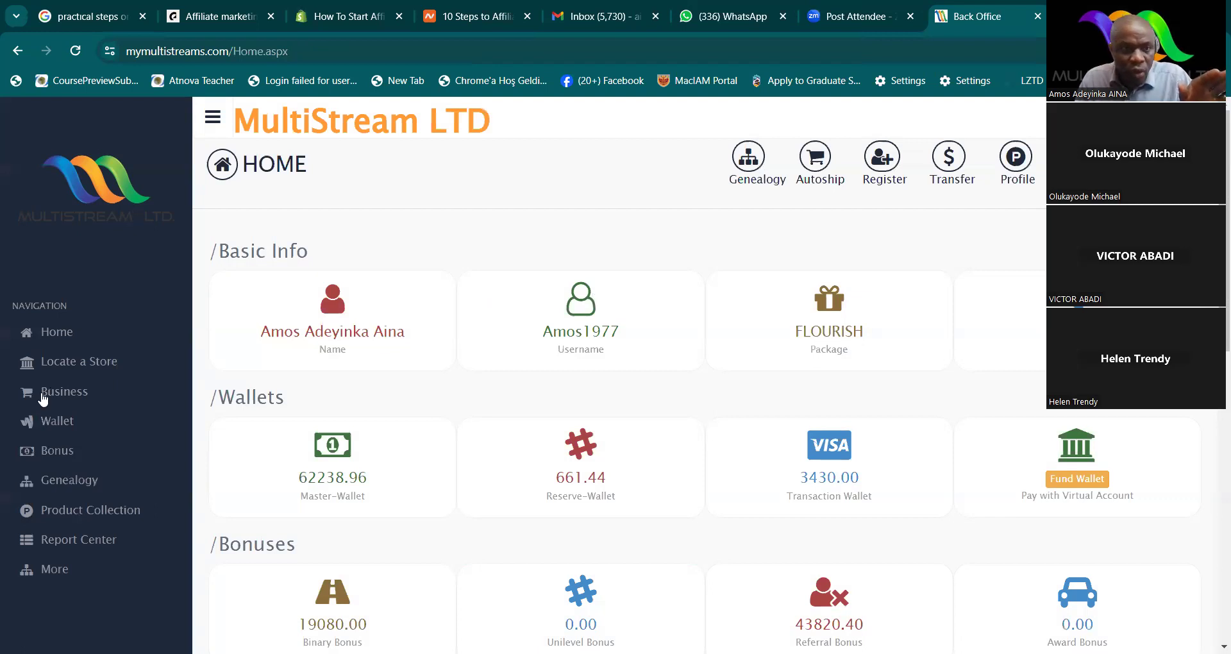
- Expand Business, point out the Transaction Wallet, and open Fund Wallet (Pay with Virtual Account)
left_click(69, 398)
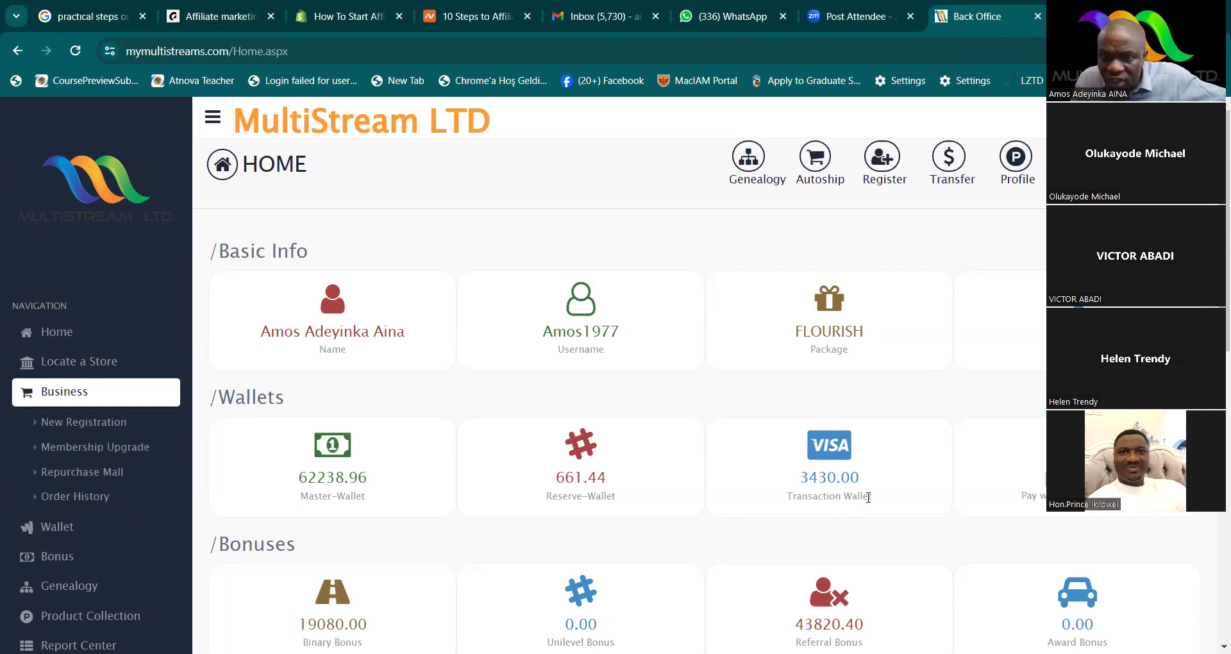
left_click_drag(884, 497, 780, 497)
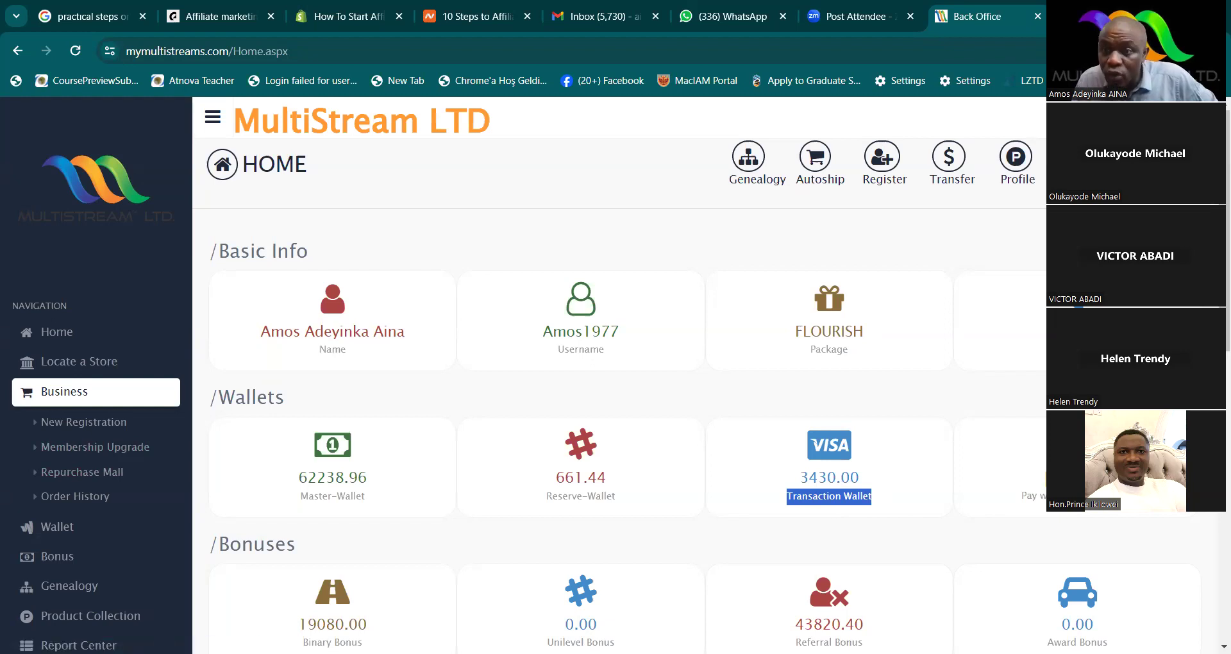
left_click(829, 496)
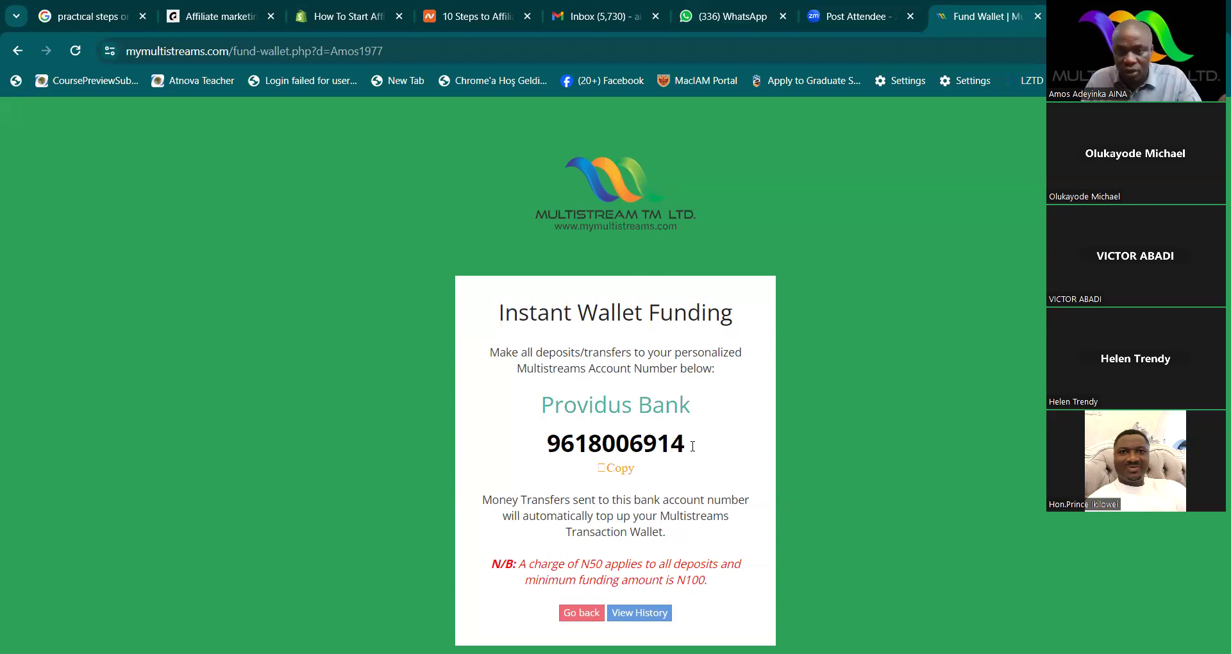
- Copy the Providus Bank funding account number, dismiss the confirmation, and go back home
left_click(625, 470)
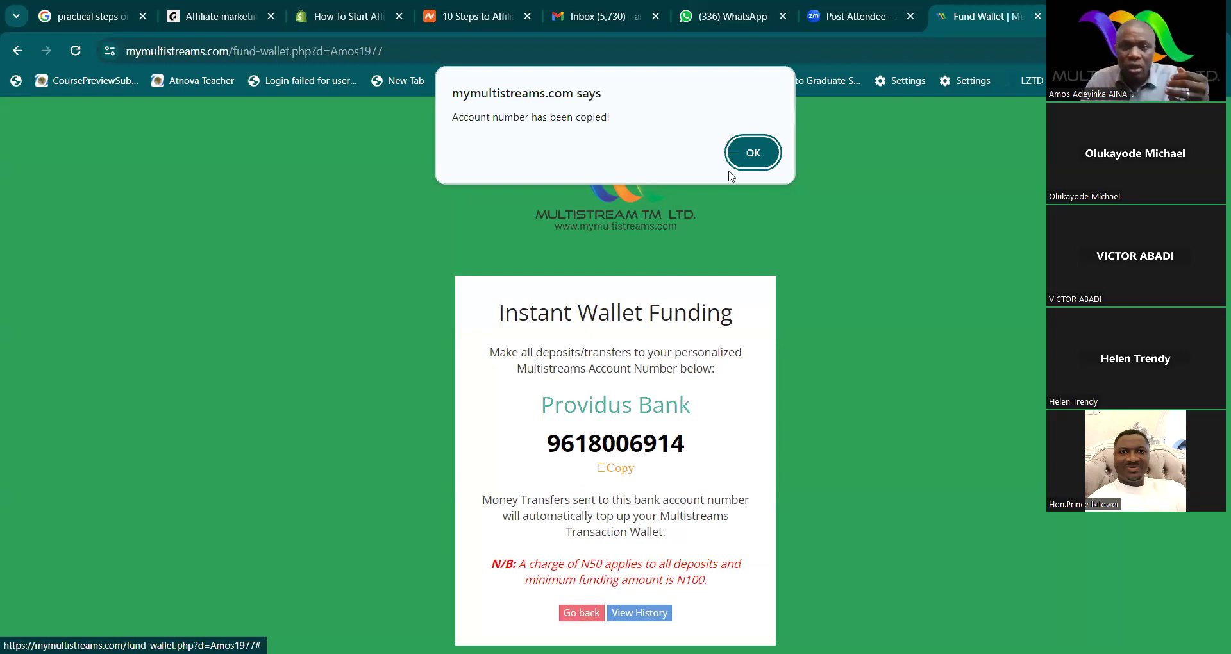
left_click(745, 151)
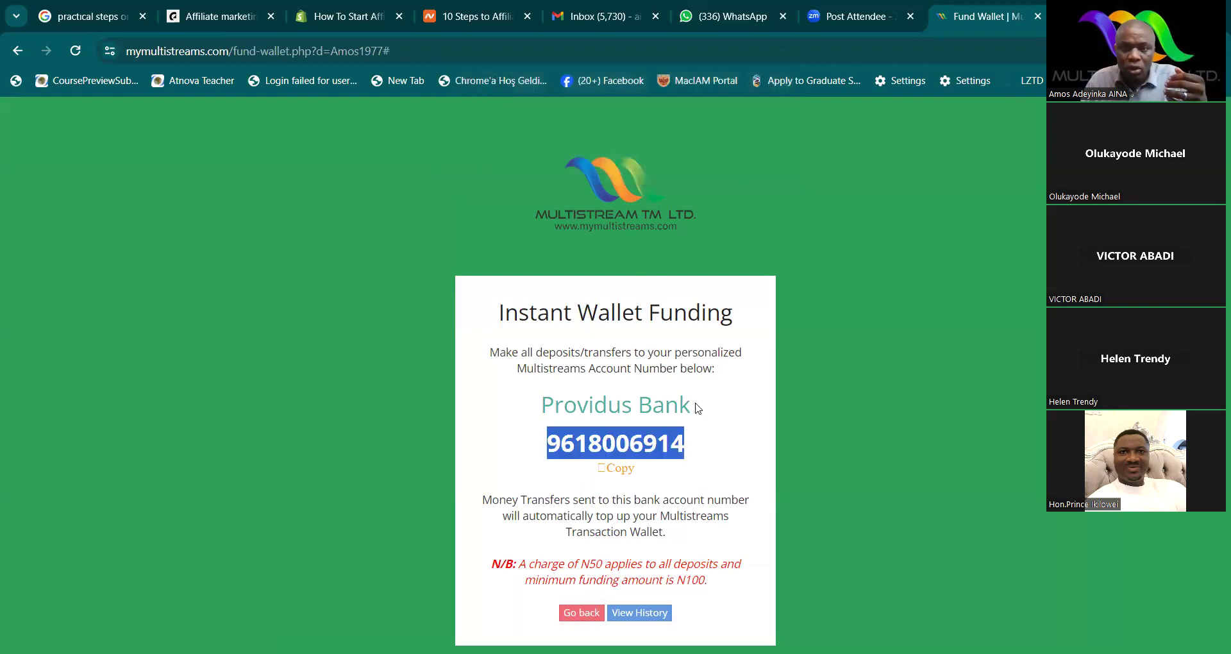
left_click(581, 617)
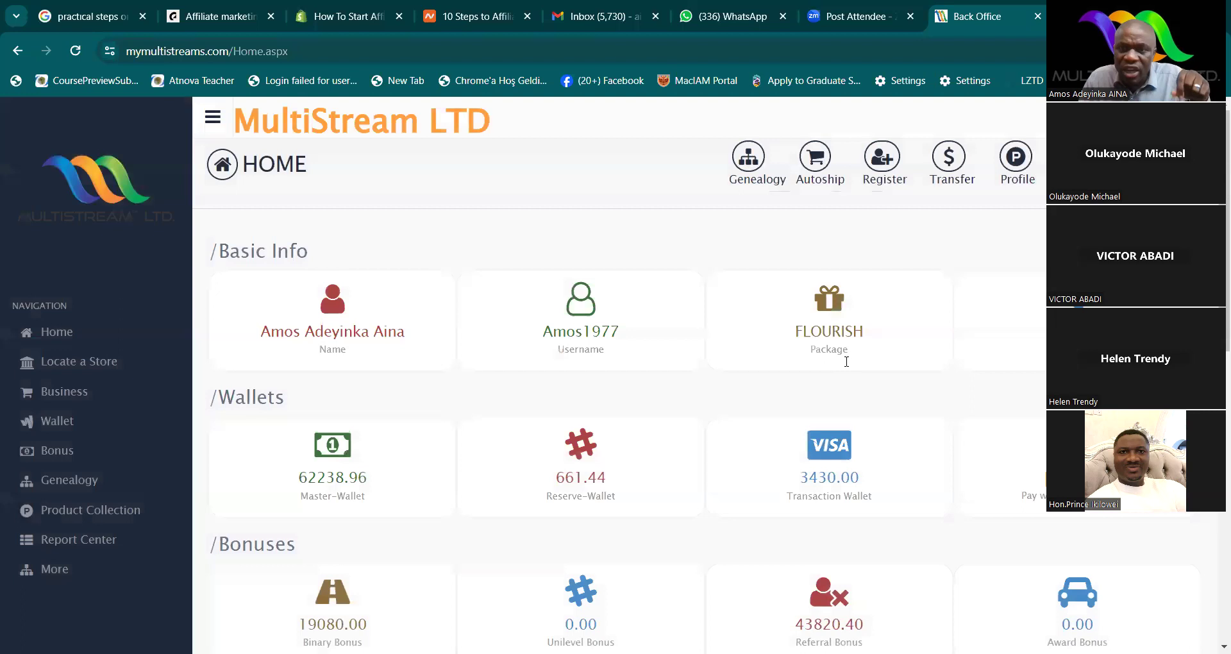
- Highlight the Transaction Wallet 3430.00 and then the Master-Wallet 62238.96 balances on Home
left_click_drag(895, 490, 777, 436)
left_click_drag(897, 497, 779, 496)
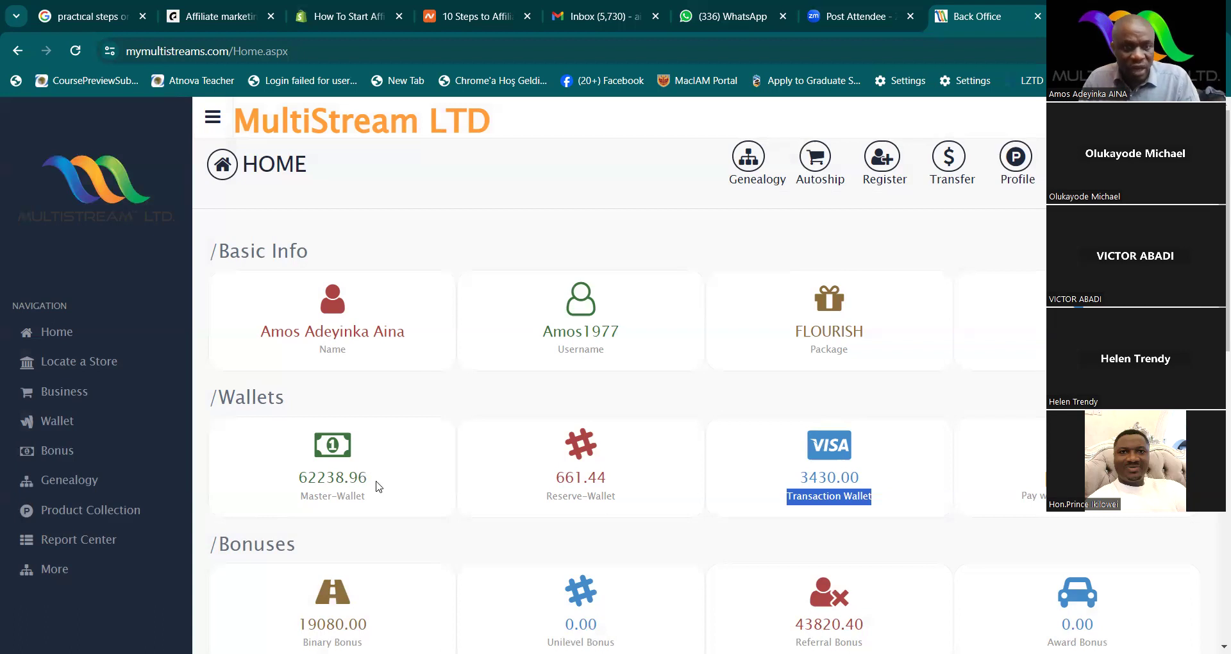
left_click_drag(375, 484, 292, 476)
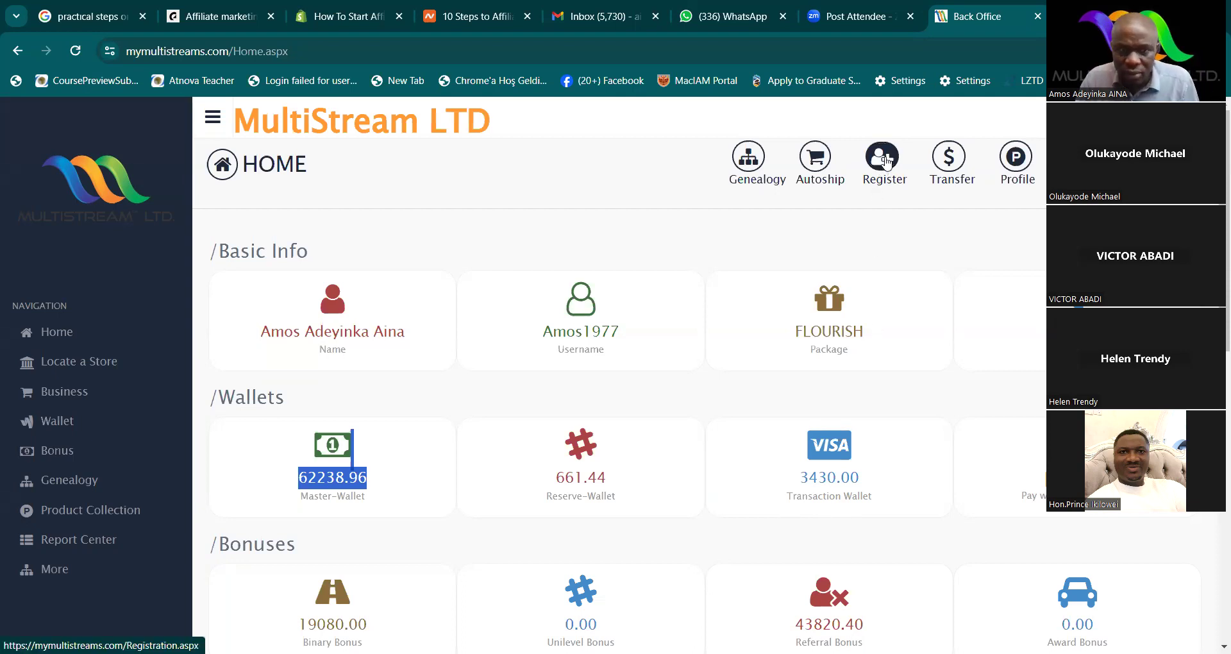
left_click(70, 397)
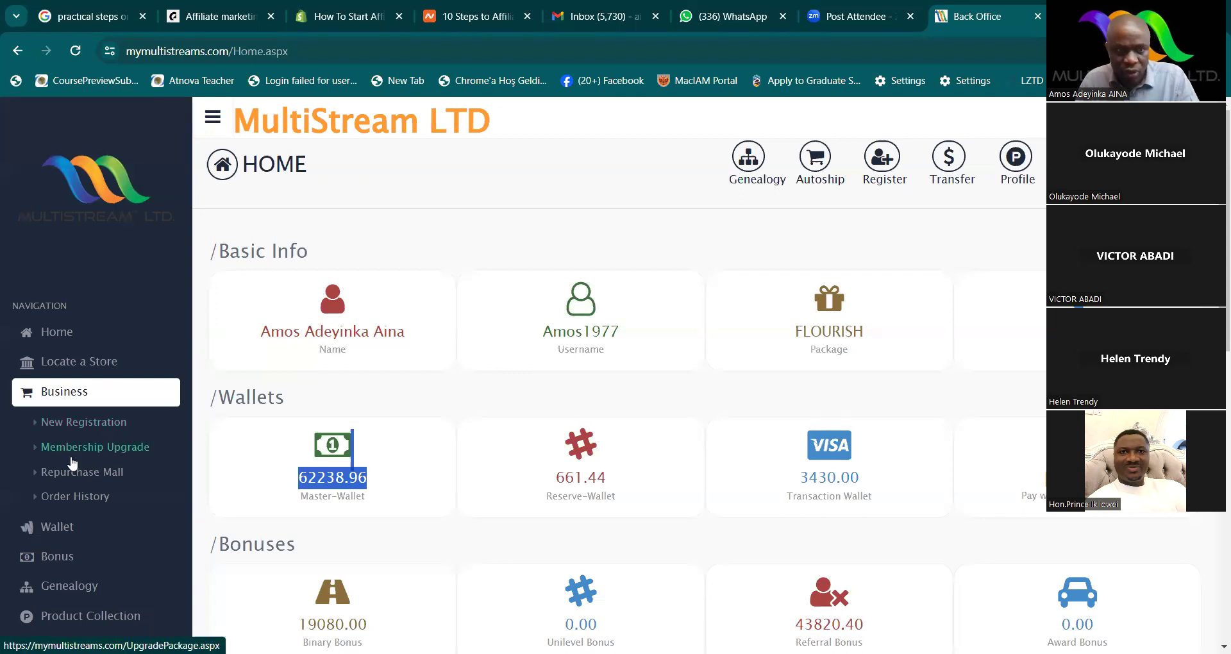
left_click(867, 183)
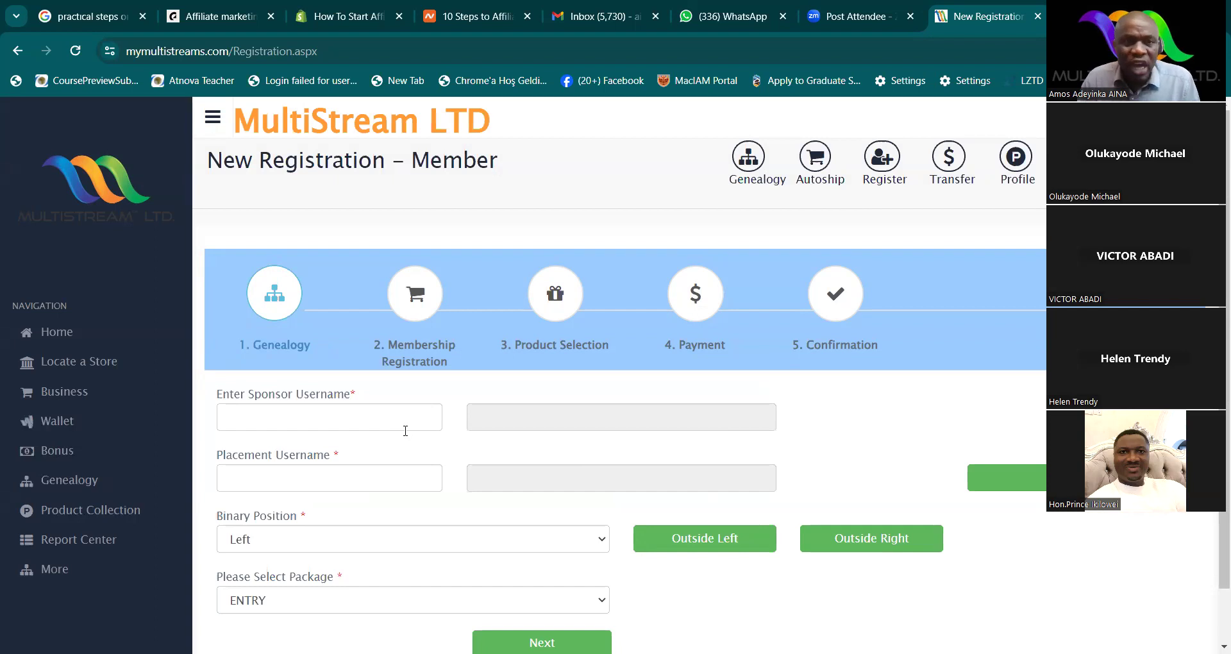
left_click(80, 345)
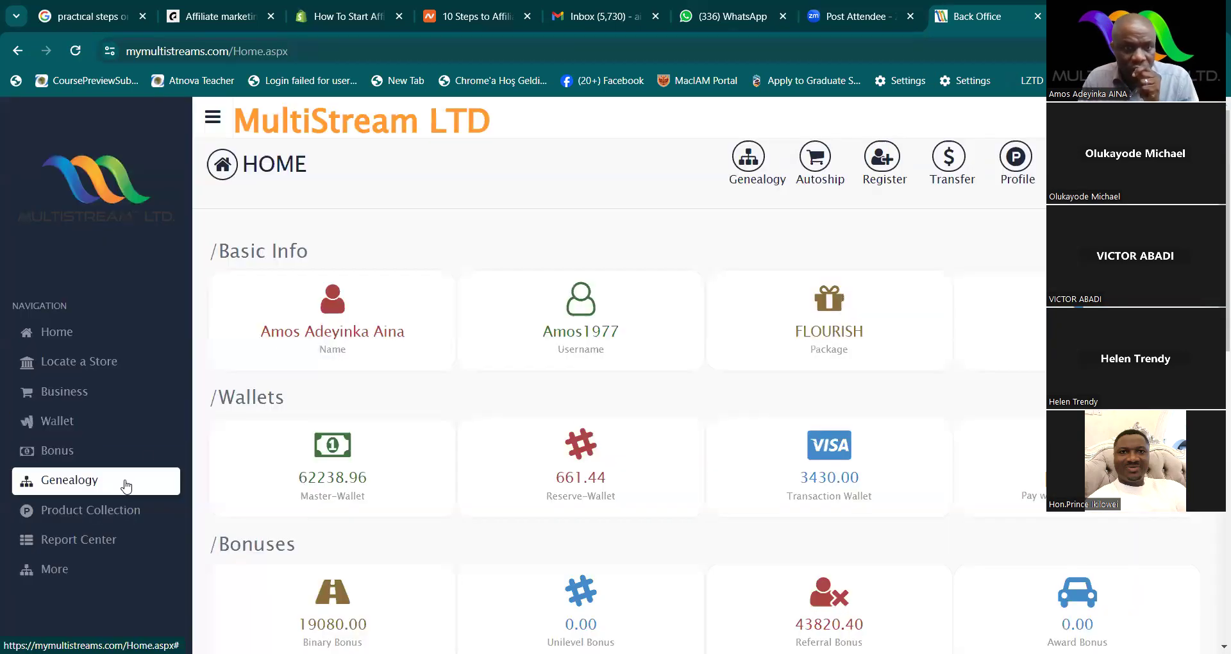
left_click(99, 481)
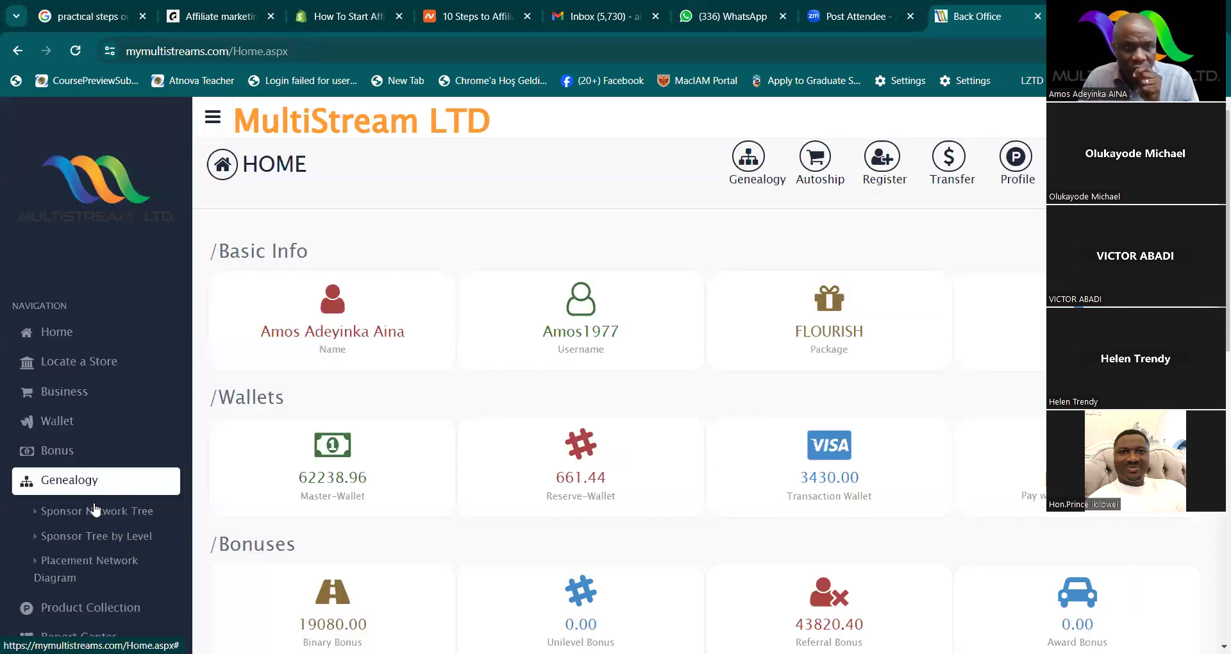
- Open the Placement Network Diagram and drill into the leftmost, then rightmost, bottom member's downline
left_click(87, 573)
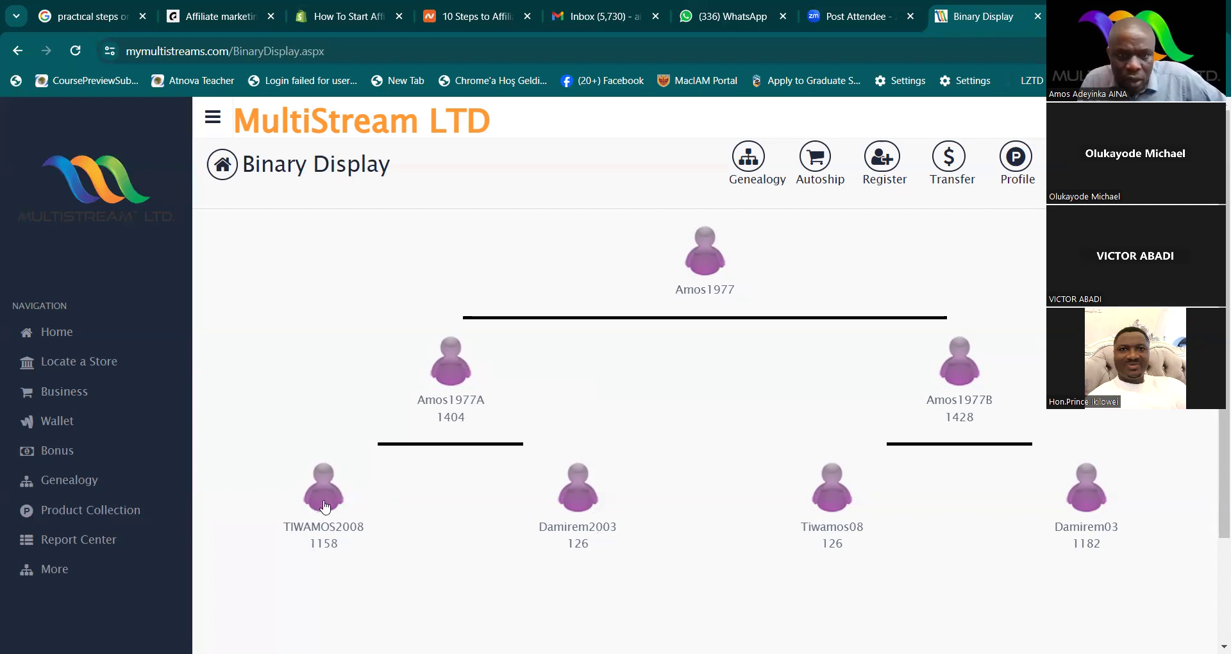
left_click(326, 507)
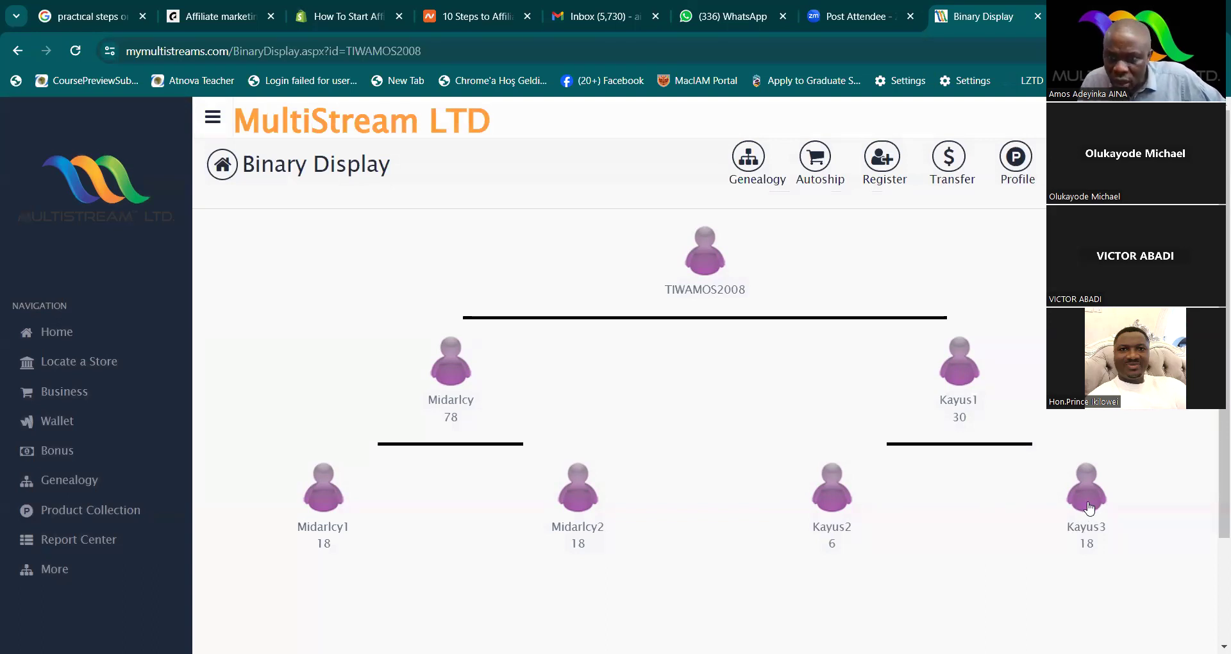
left_click(1090, 508)
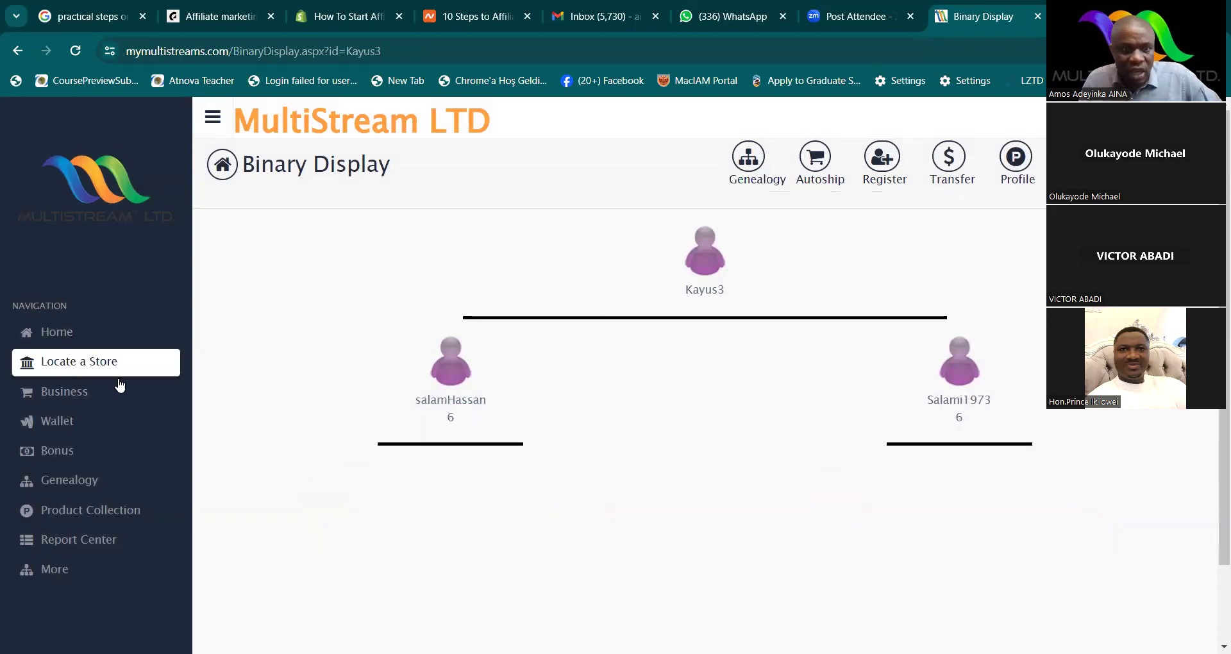
- Reopen the Placement Network Diagram, drill down to a member with free legs, then start Register
left_click(70, 480)
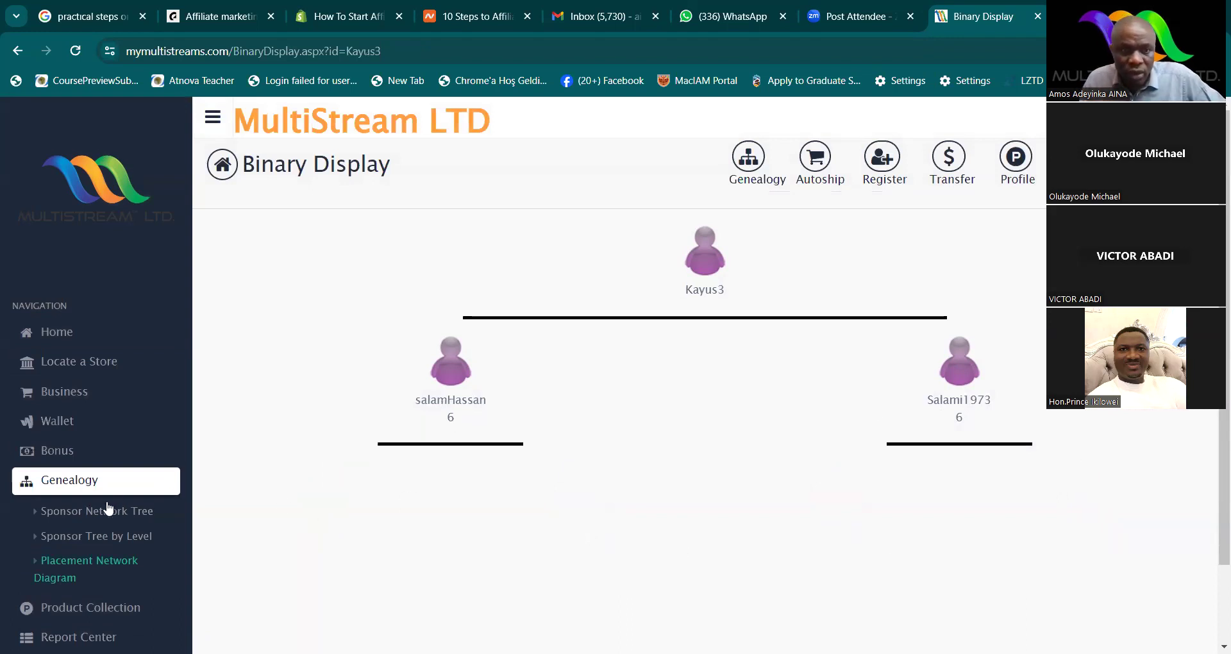
left_click(87, 567)
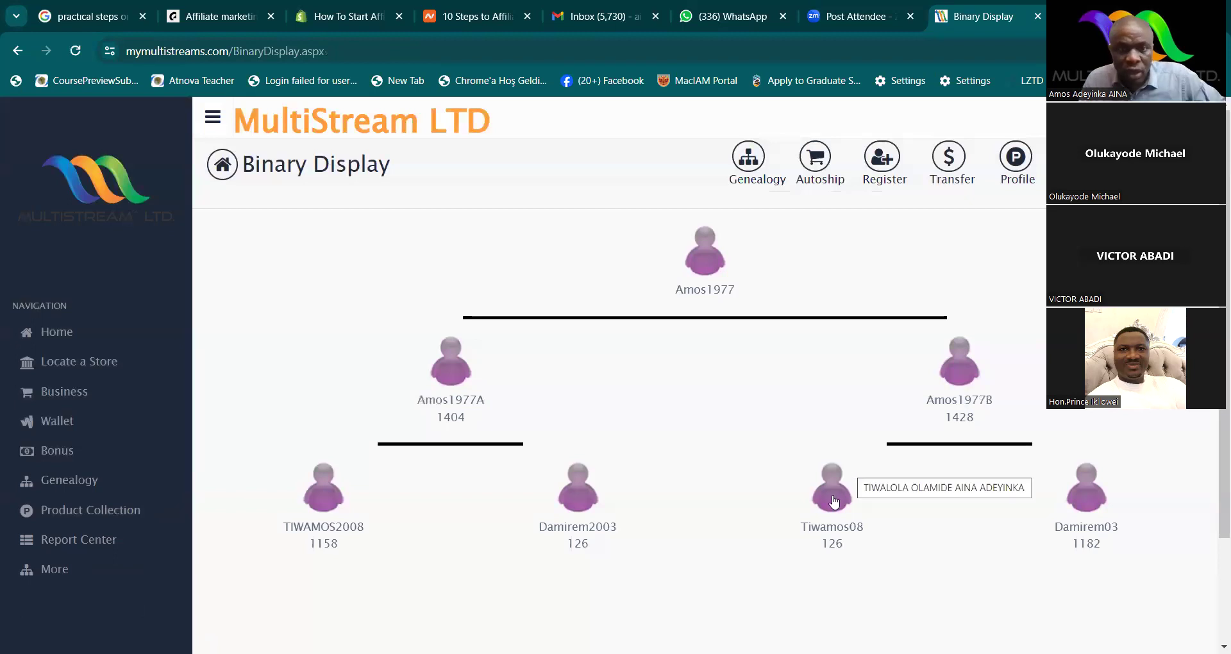
left_click(327, 499)
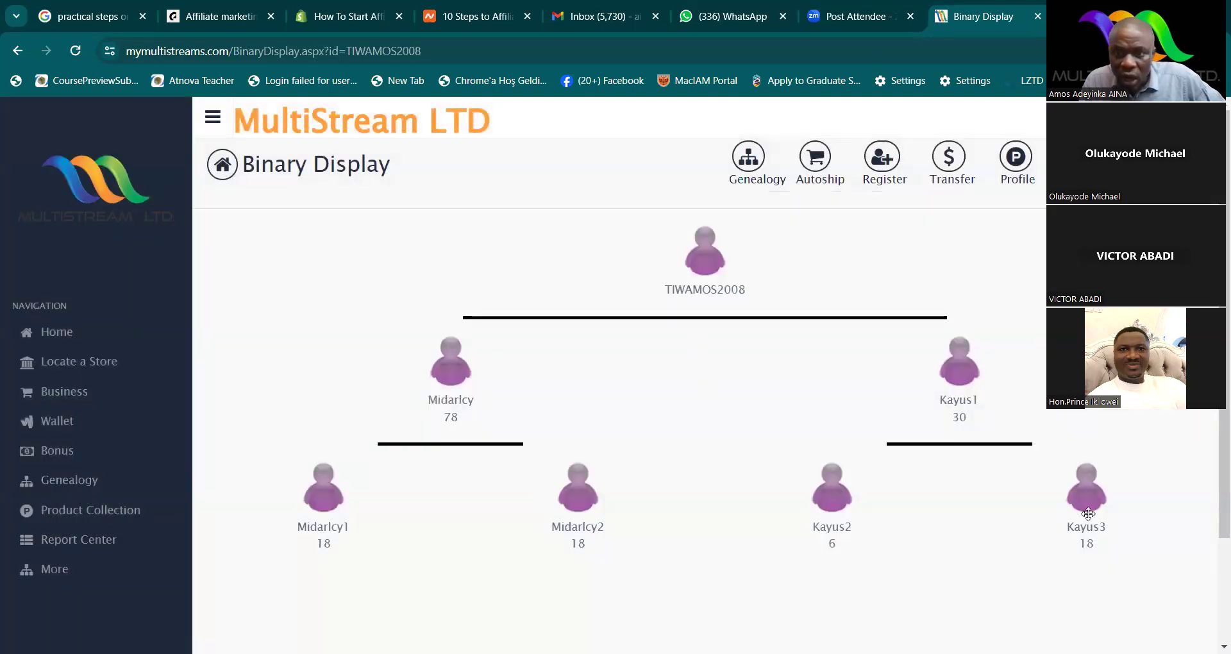
left_click(835, 513)
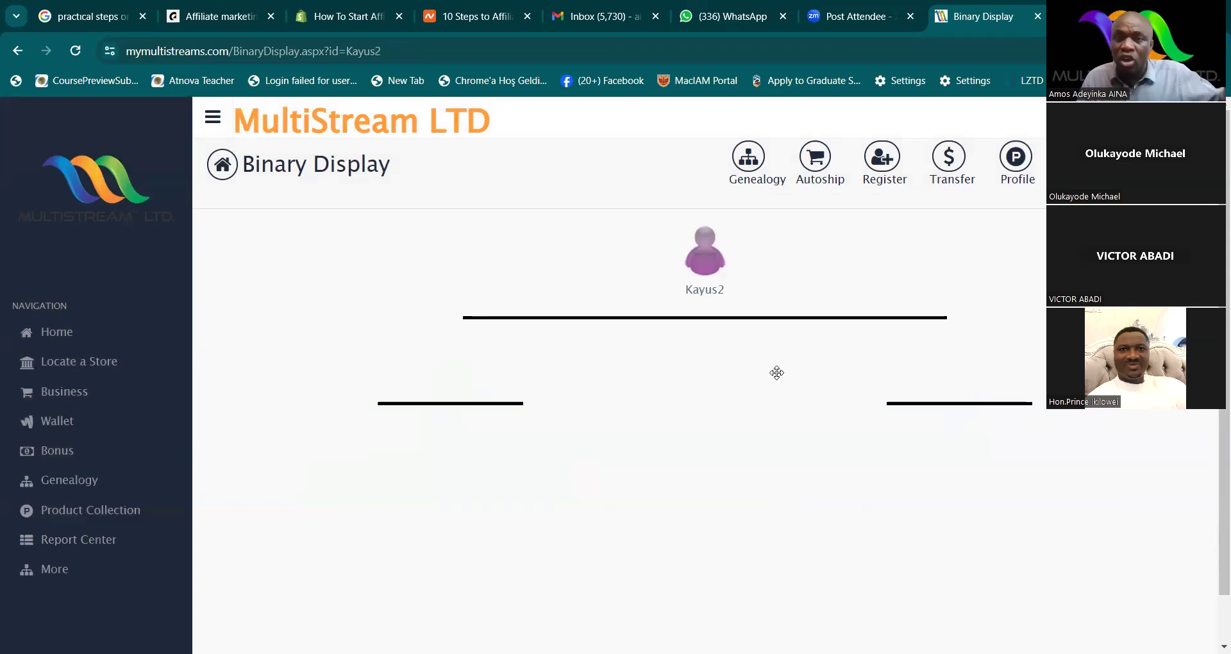
left_click(888, 169)
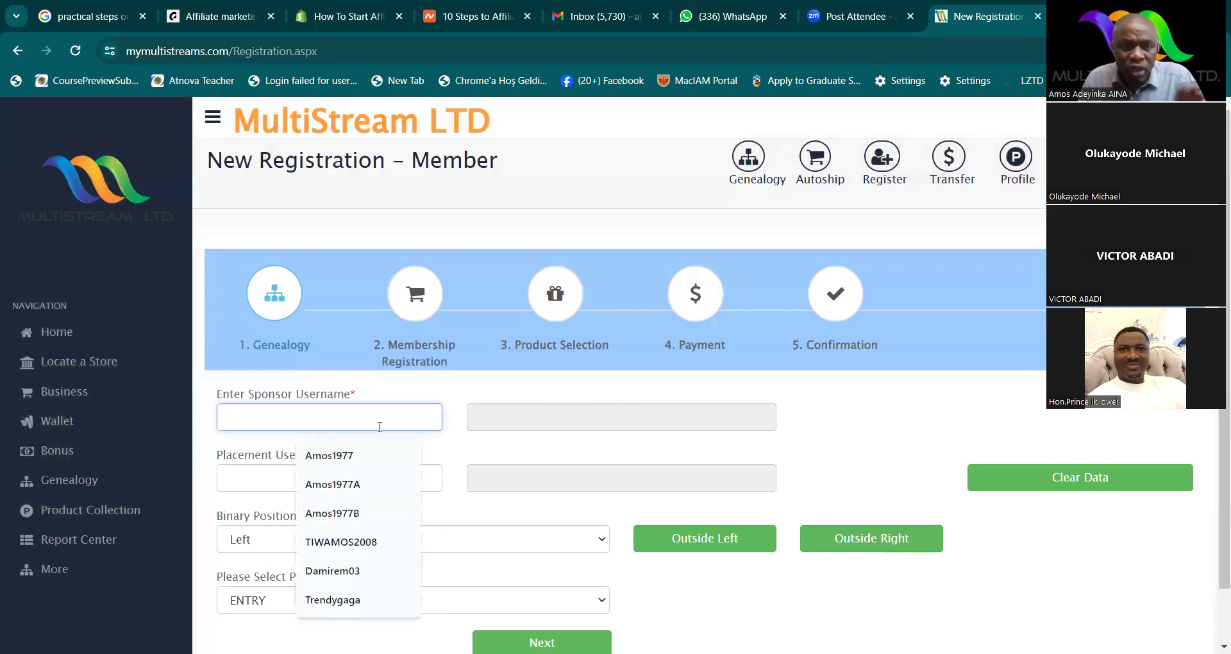
- Pick the sponsor username from the autofill and enter the placement member's username
left_click(355, 485)
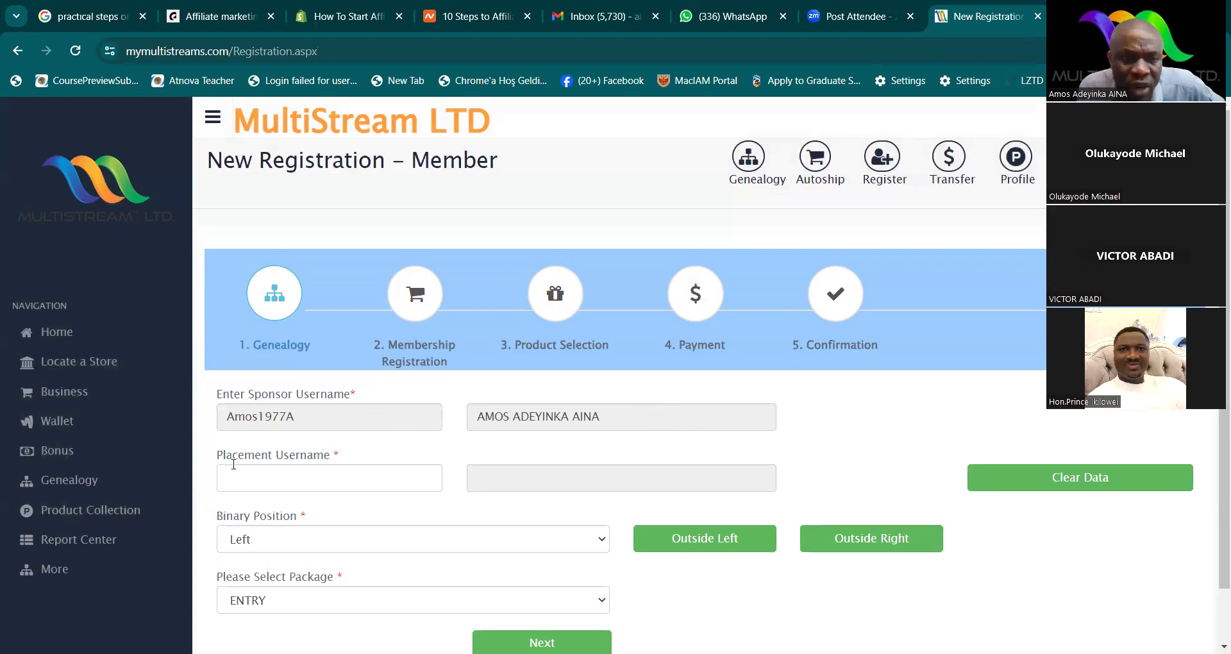
left_click(309, 475)
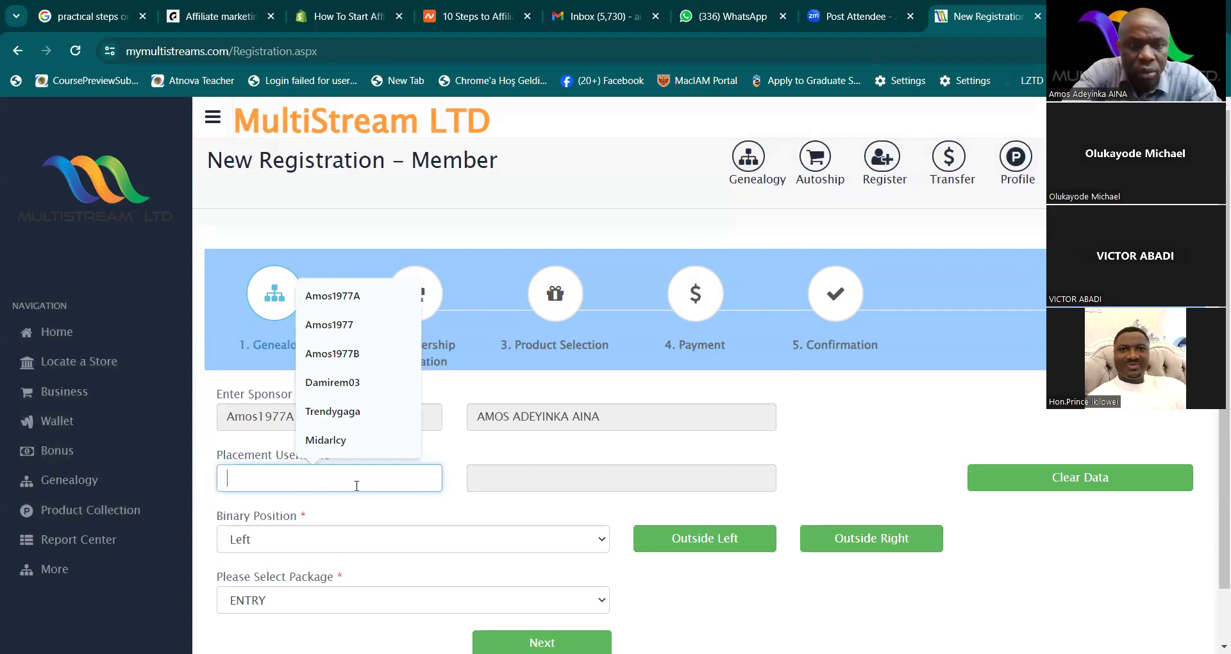
type("kayus2")
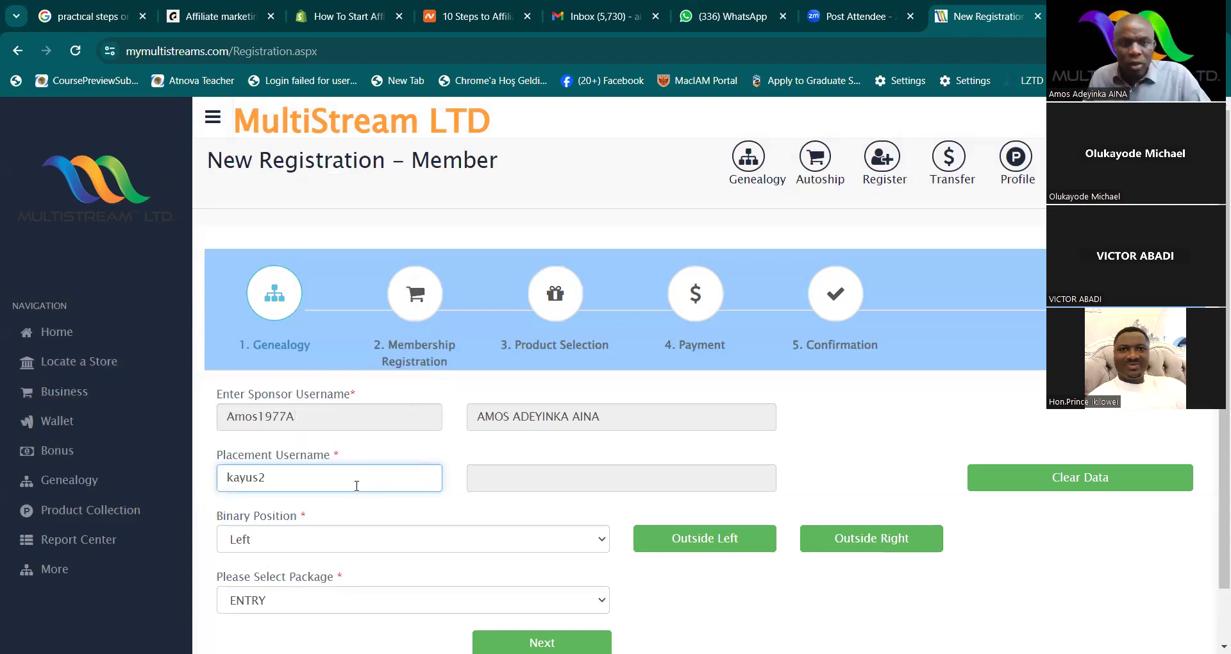
left_click(400, 512)
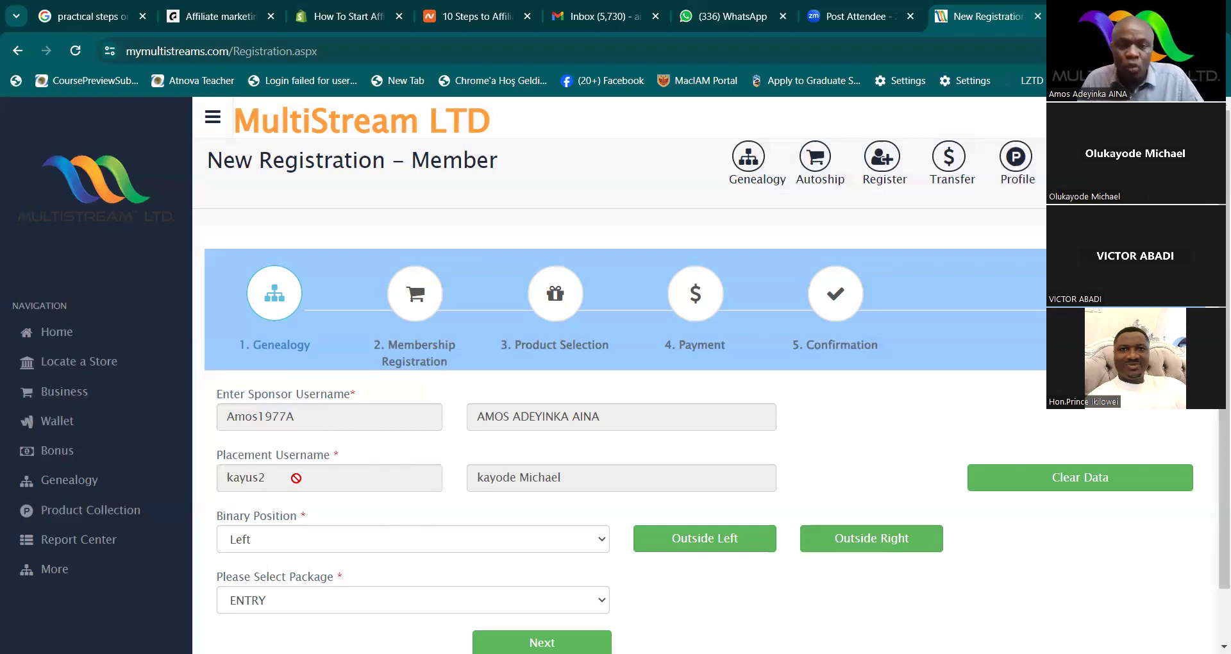
- Keep Binary Position Left with package ENTRY and advance to Membership Registration
left_click(367, 545)
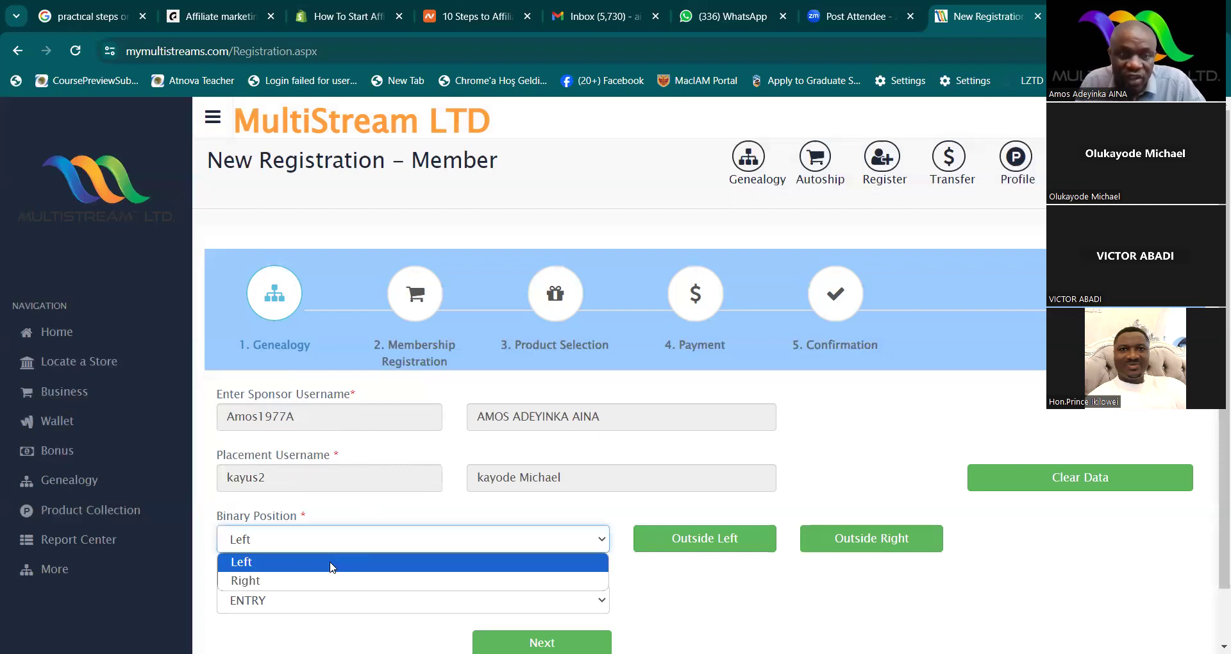
left_click(332, 568)
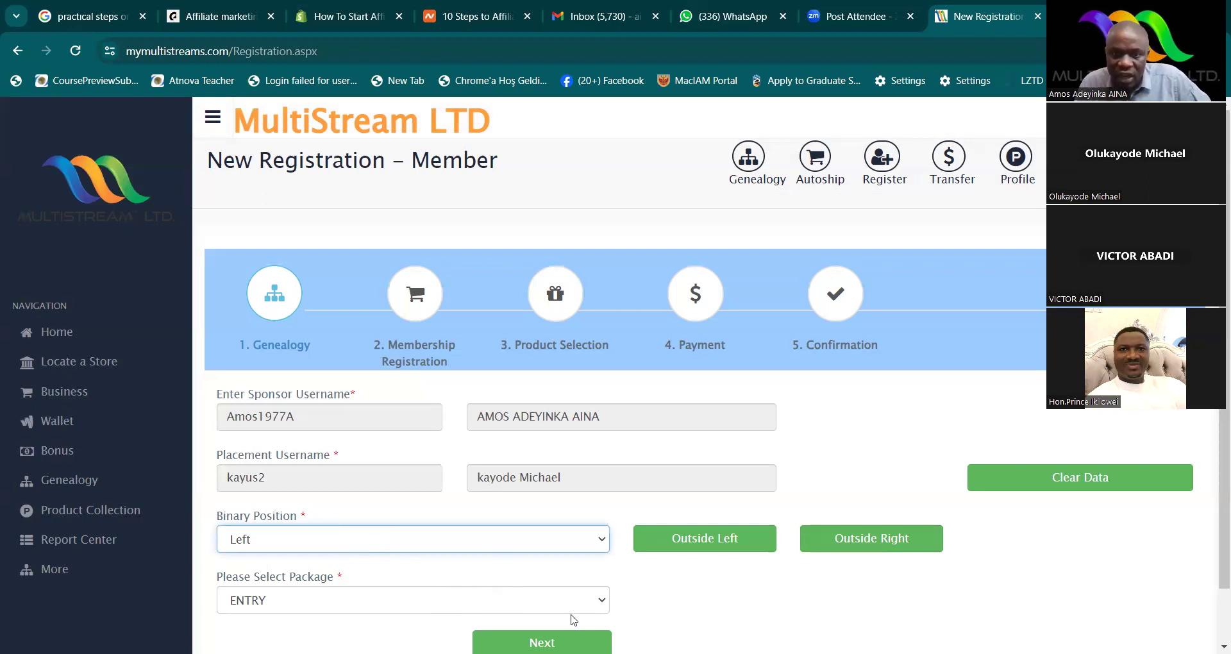
left_click(565, 642)
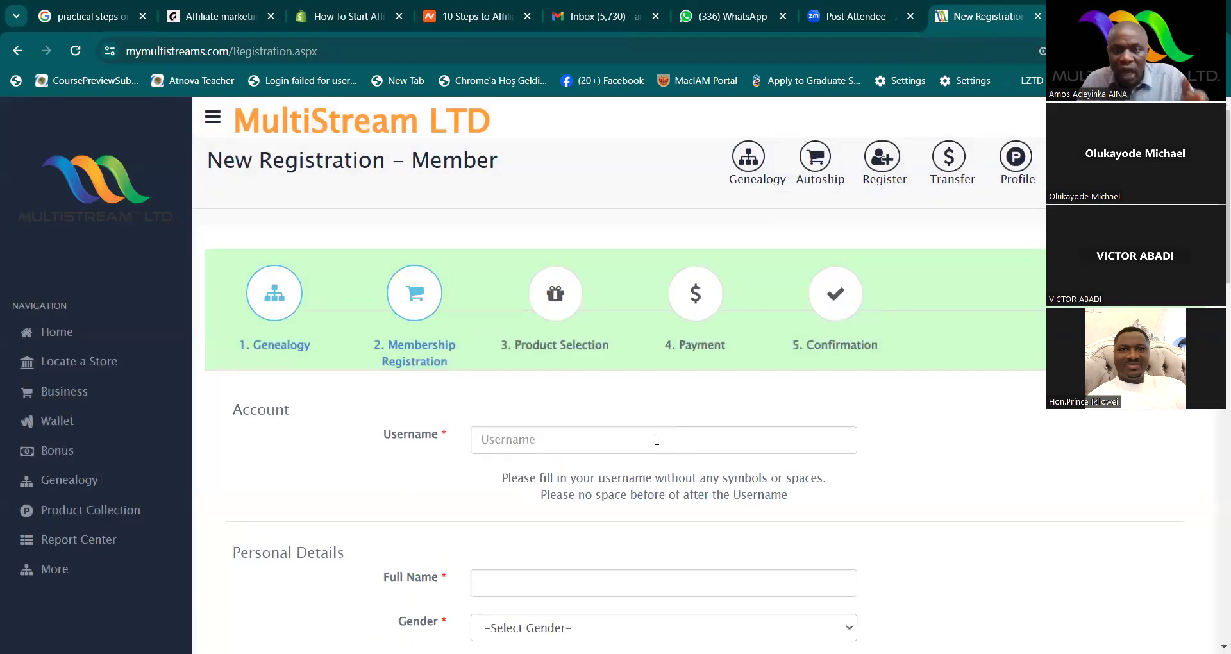
- Enter the new member's username and confirm it
left_click(657, 441)
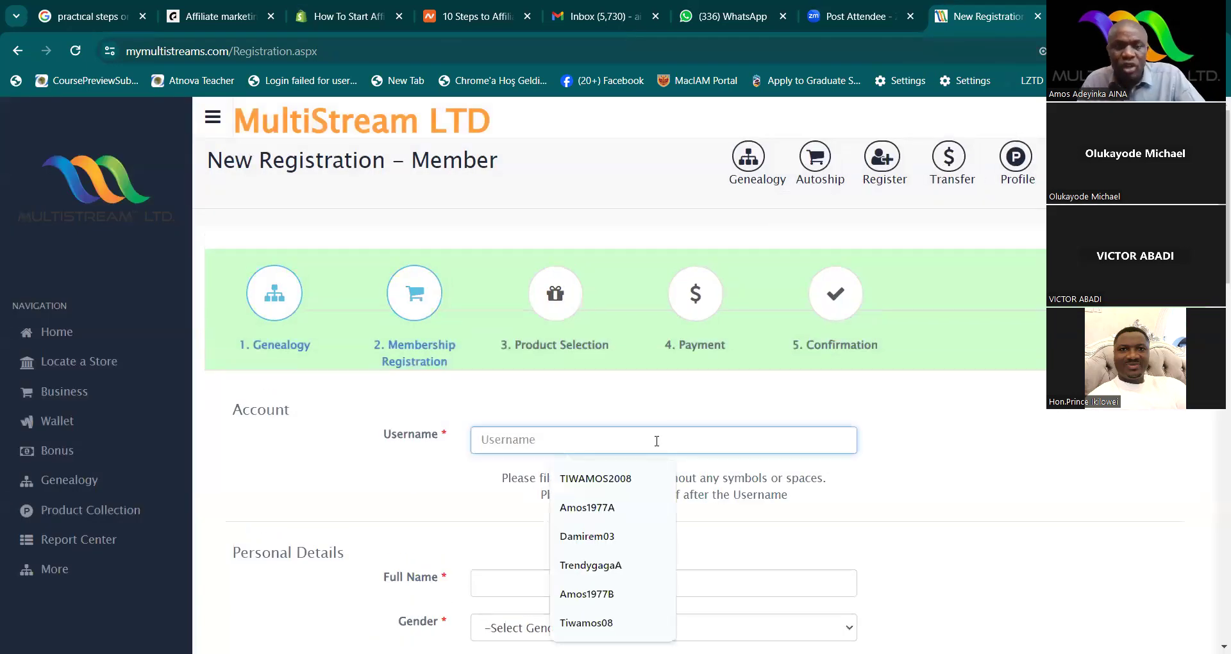
type("o")
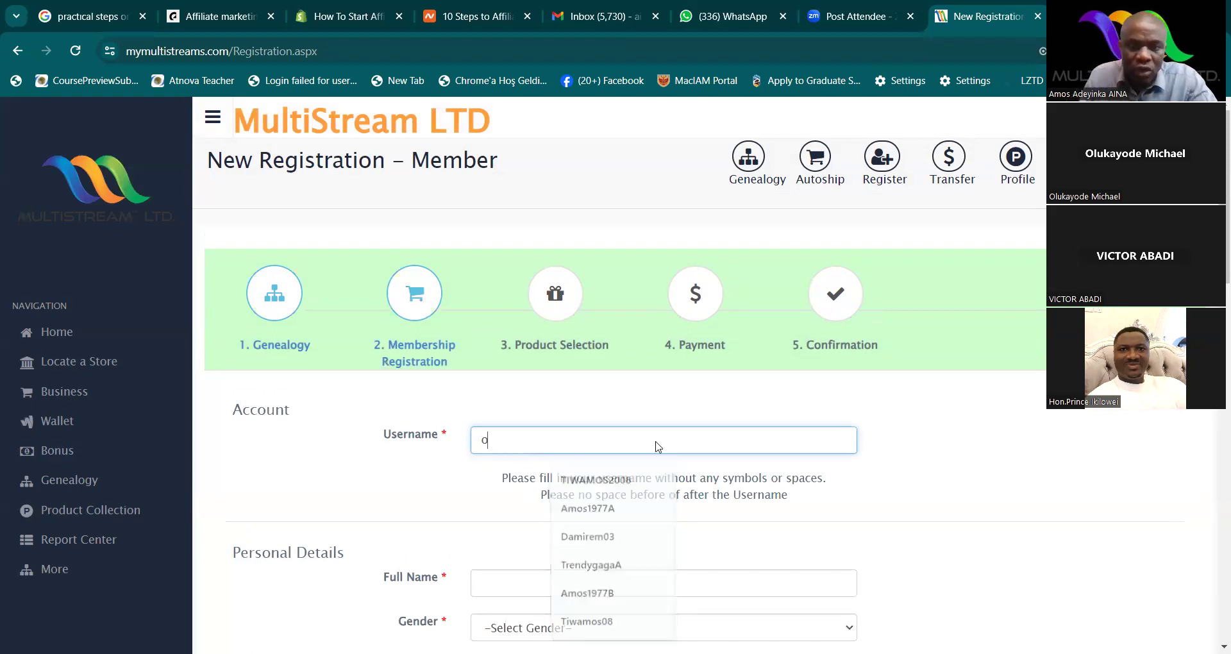
type("guns")
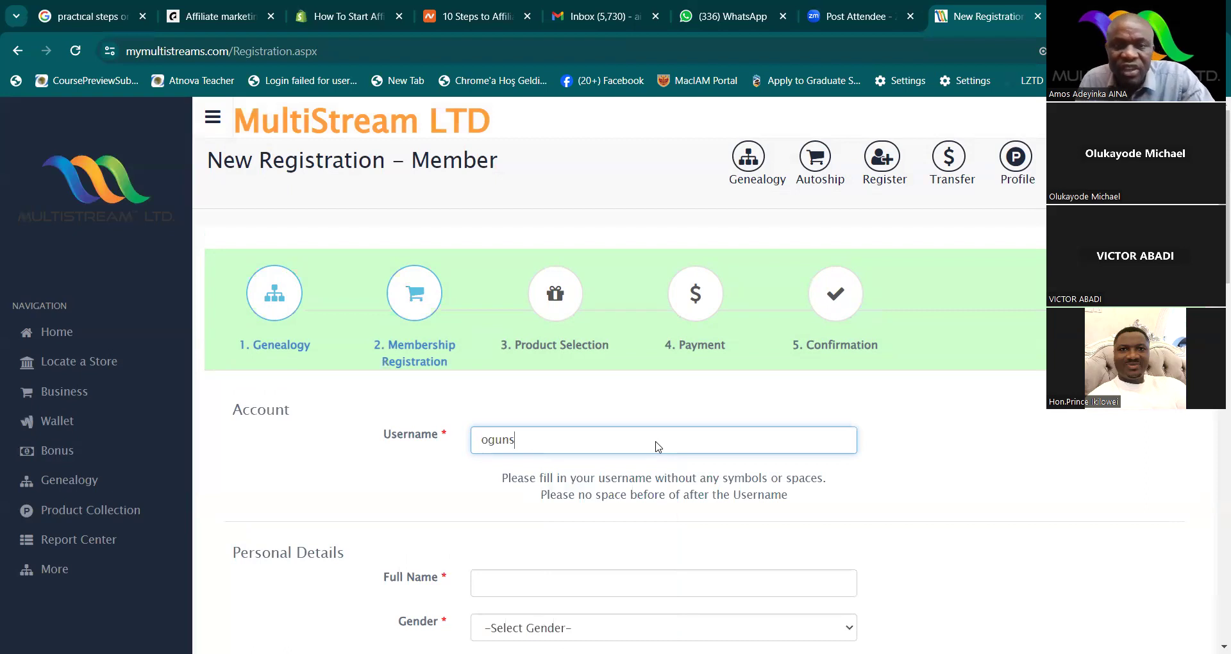
left_click(992, 440)
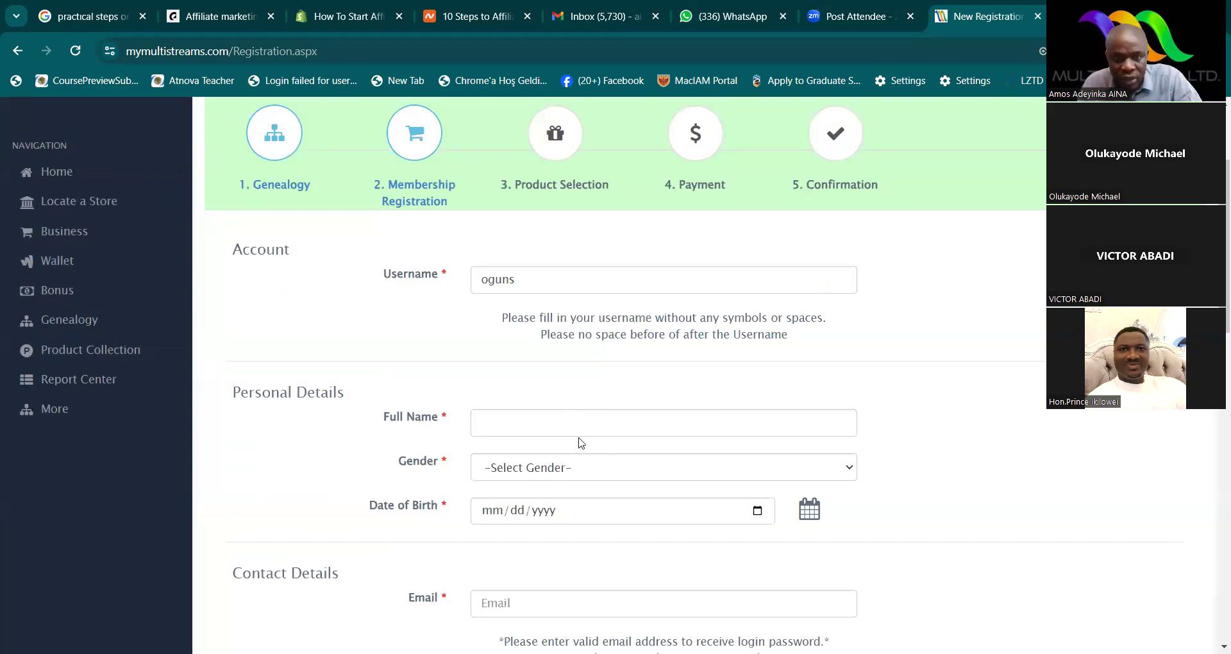
scroll(580, 442, "down", 1)
scroll(598, 402, "down", 2)
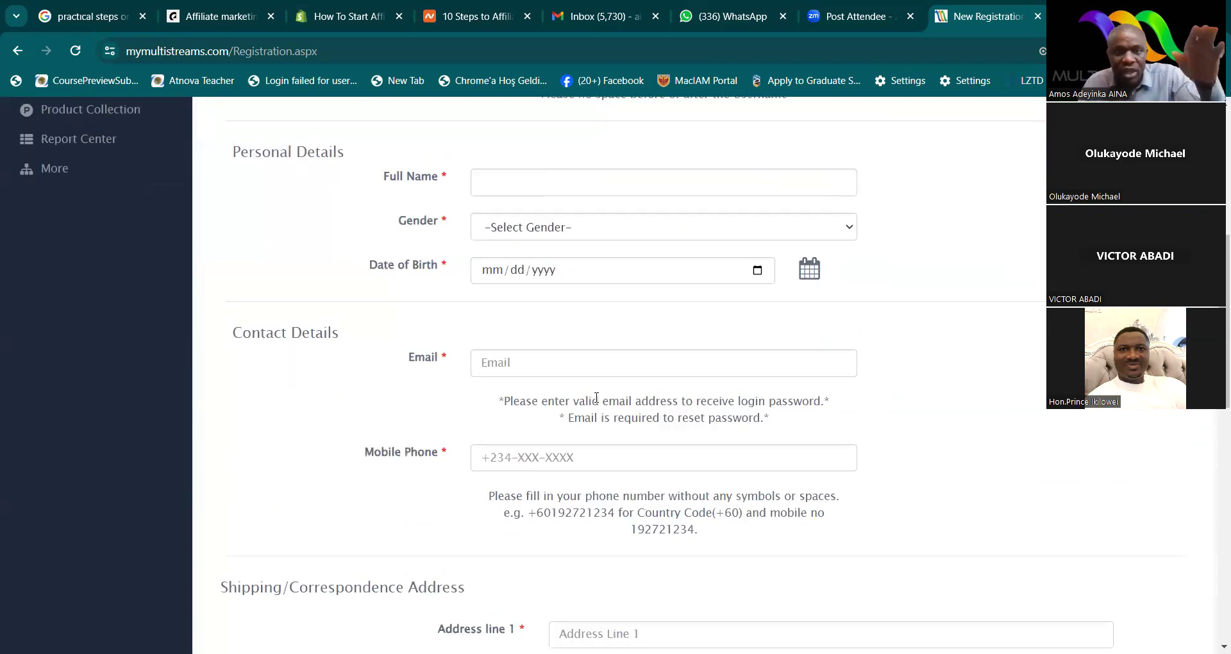
scroll(603, 404, "down", 5)
scroll(638, 362, "down", 3)
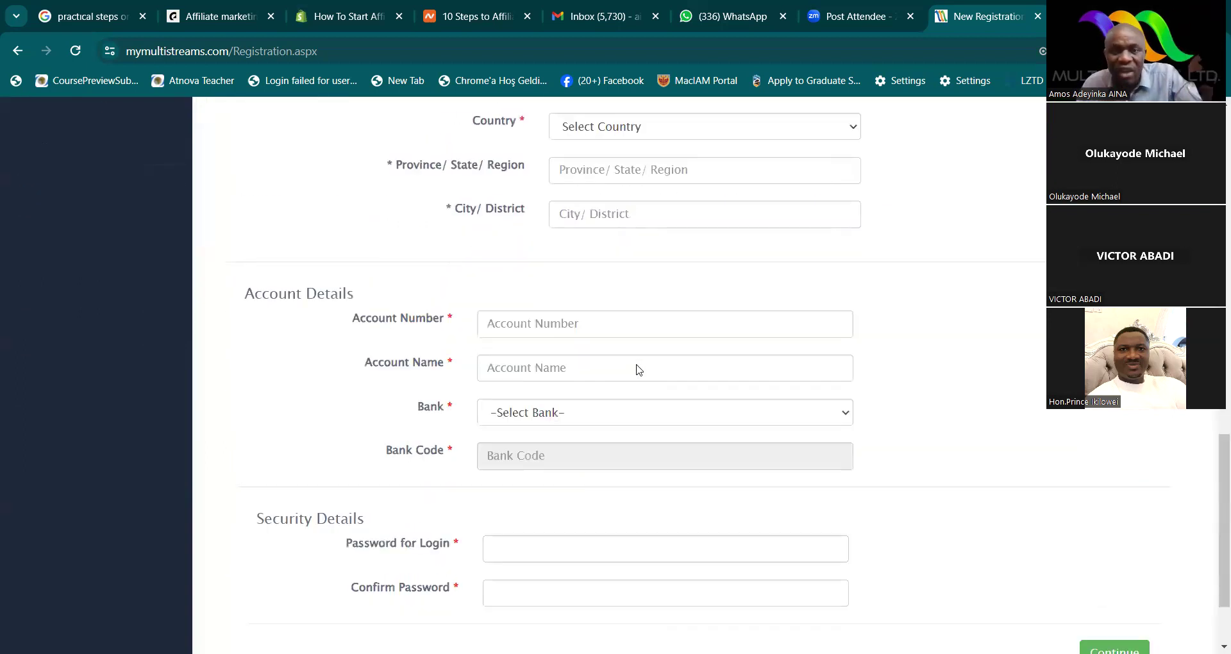
scroll(638, 369, "down", 1)
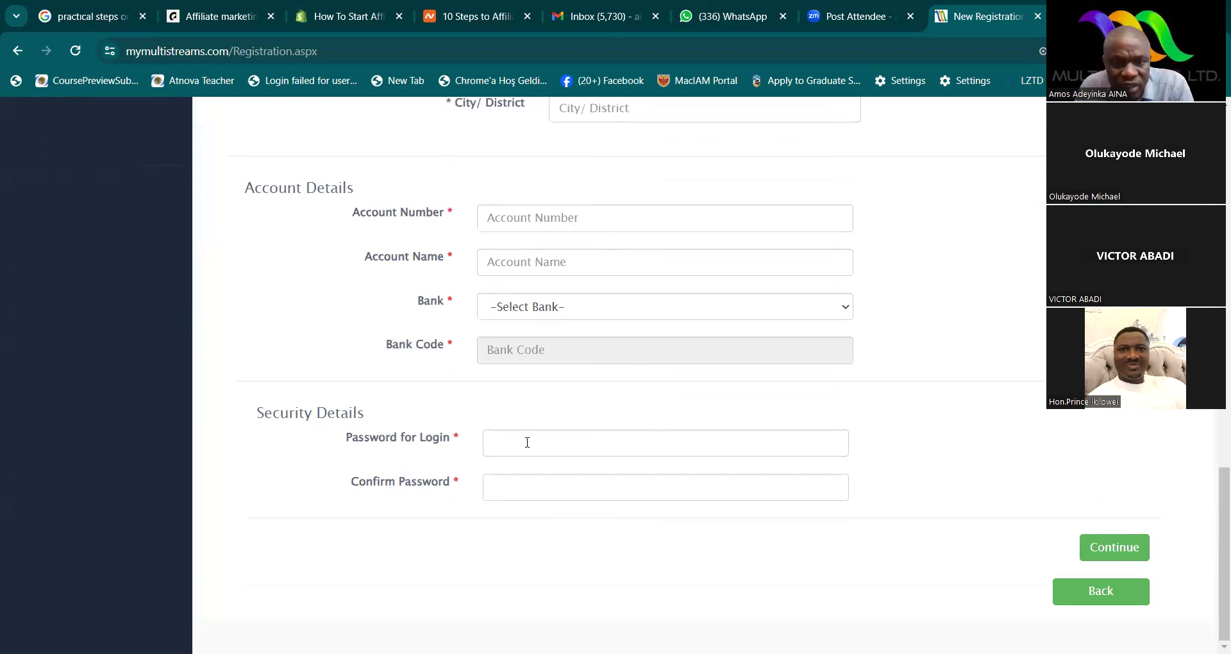
scroll(583, 419, "up", 8)
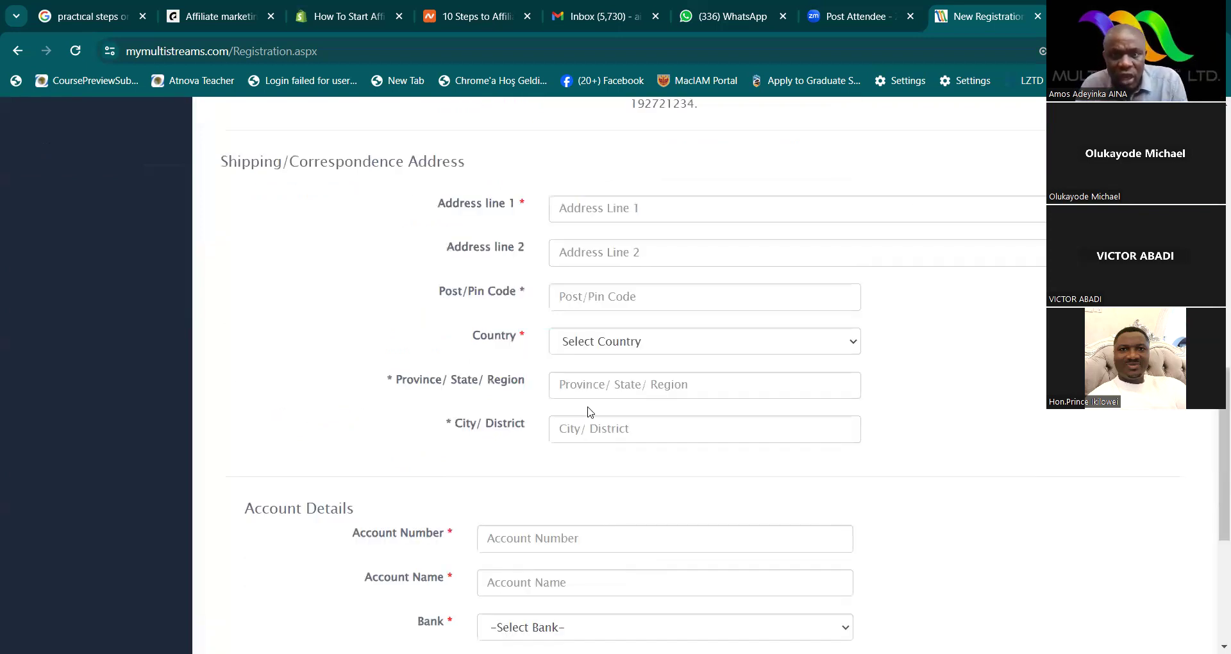
scroll(611, 431, "up", 5)
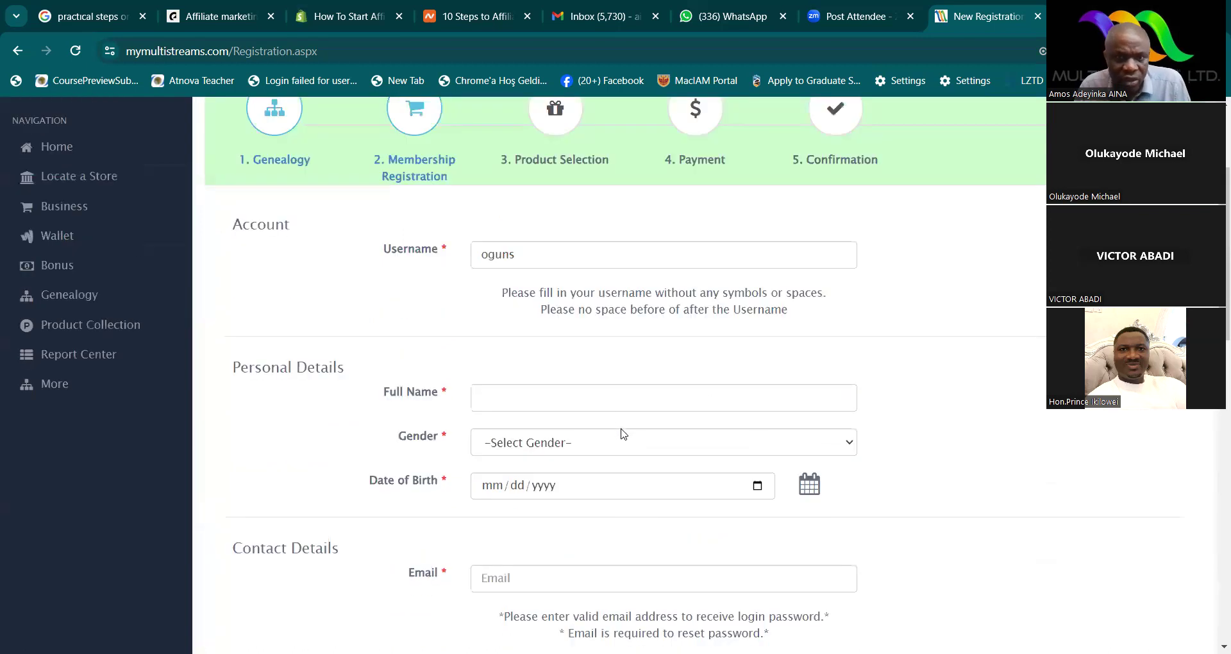
- Fill the full name and email from a saved autofill entry and set gender to Male
left_click(602, 401)
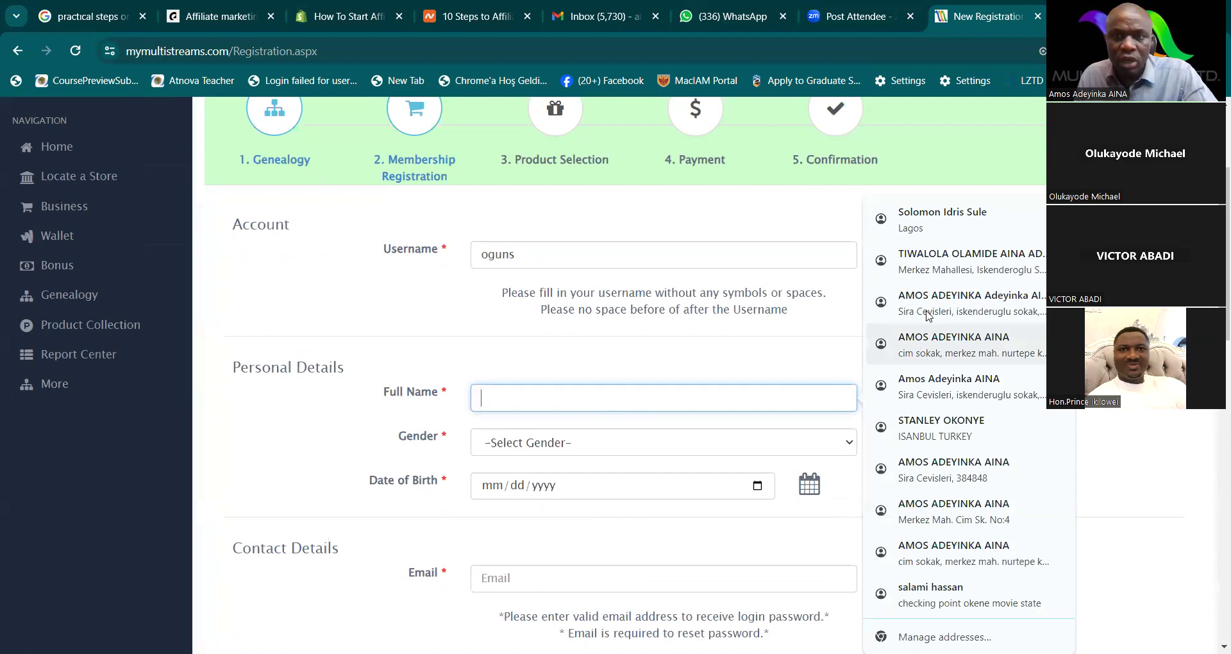
left_click(922, 339)
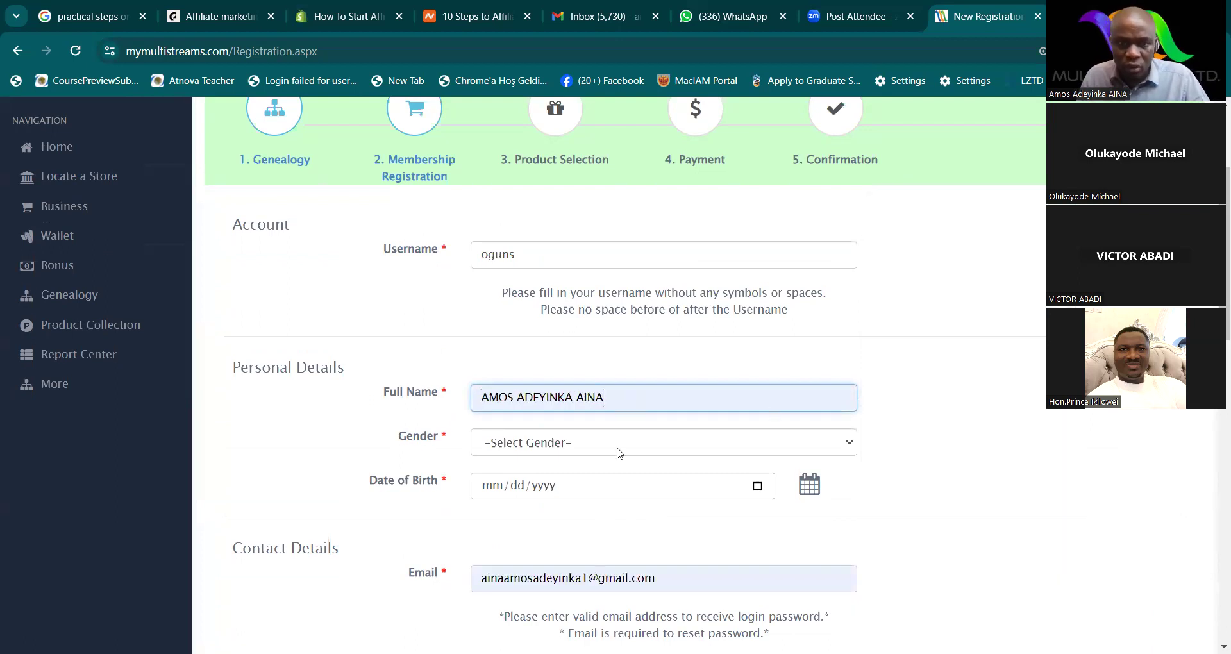
left_click(594, 445)
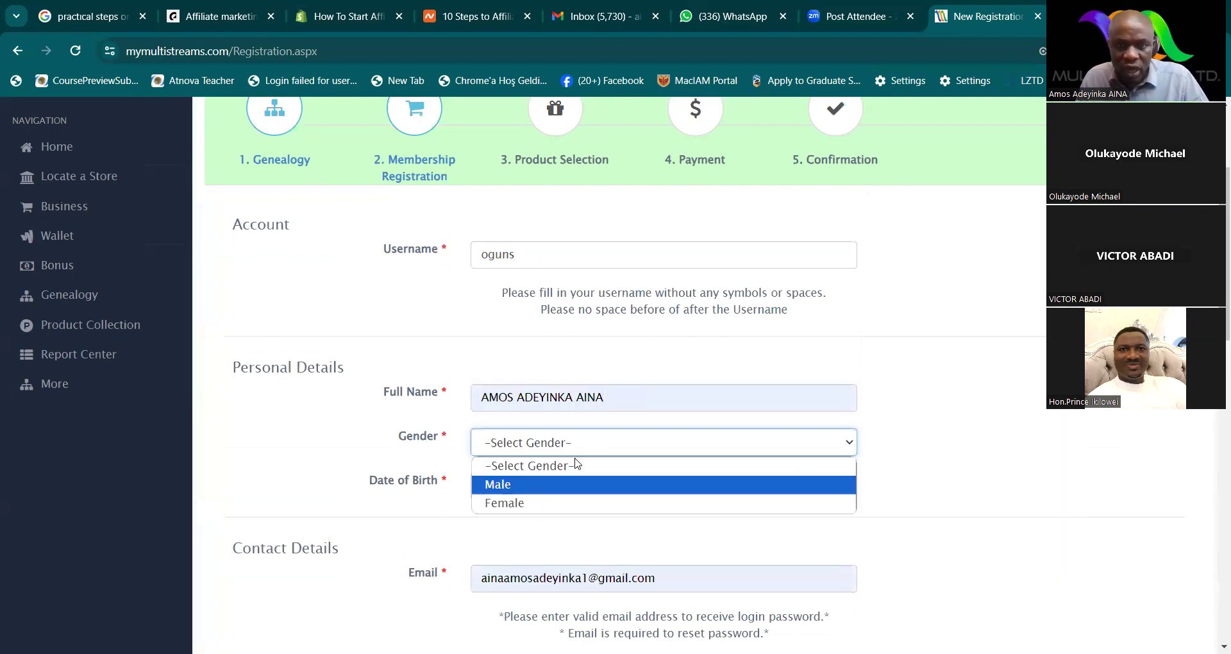
left_click(551, 485)
scroll(564, 449, "down", 4)
scroll(556, 387, "up", 3)
left_click(547, 406)
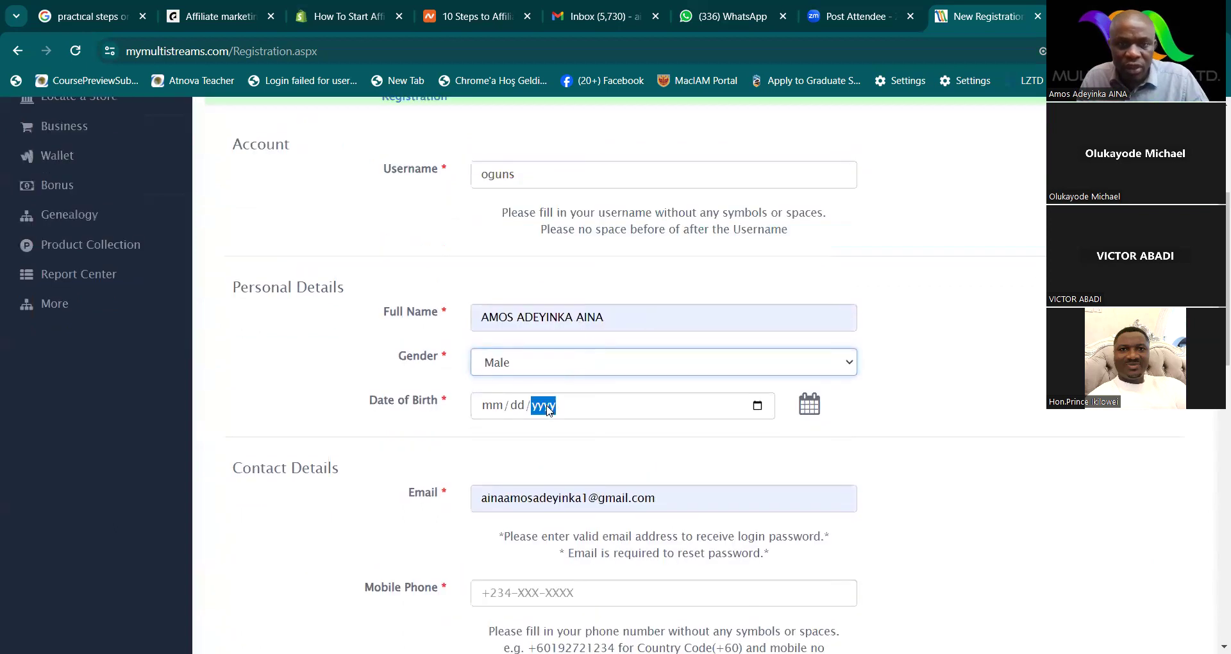
type("1980")
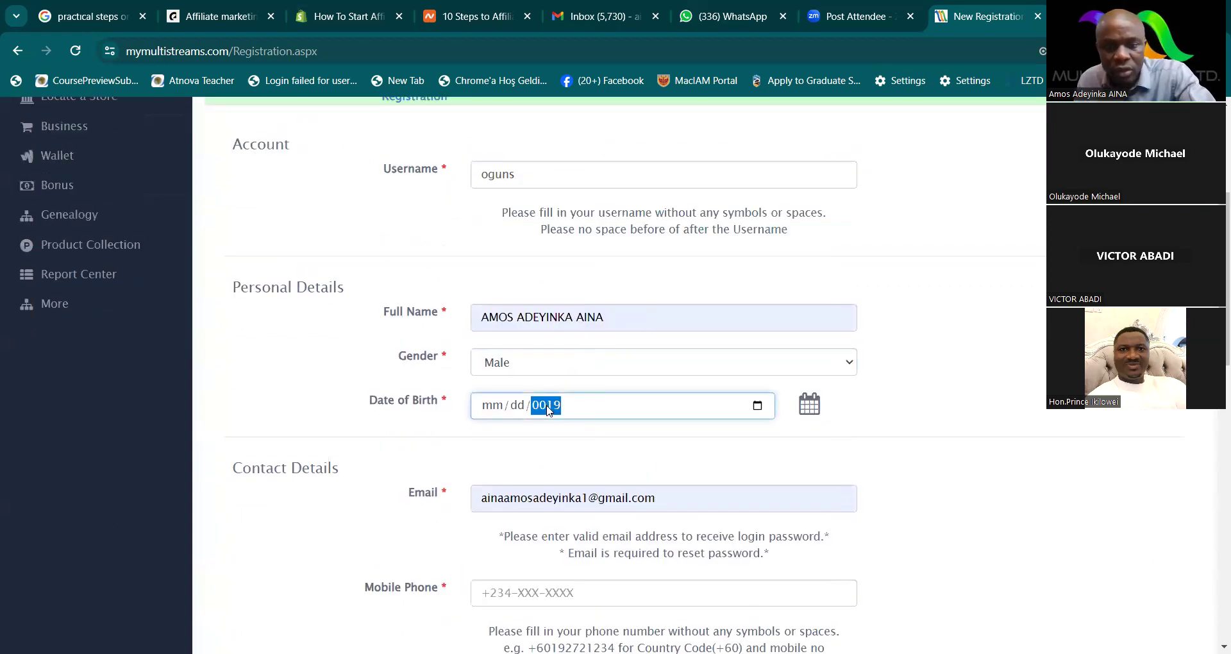
left_click(517, 404)
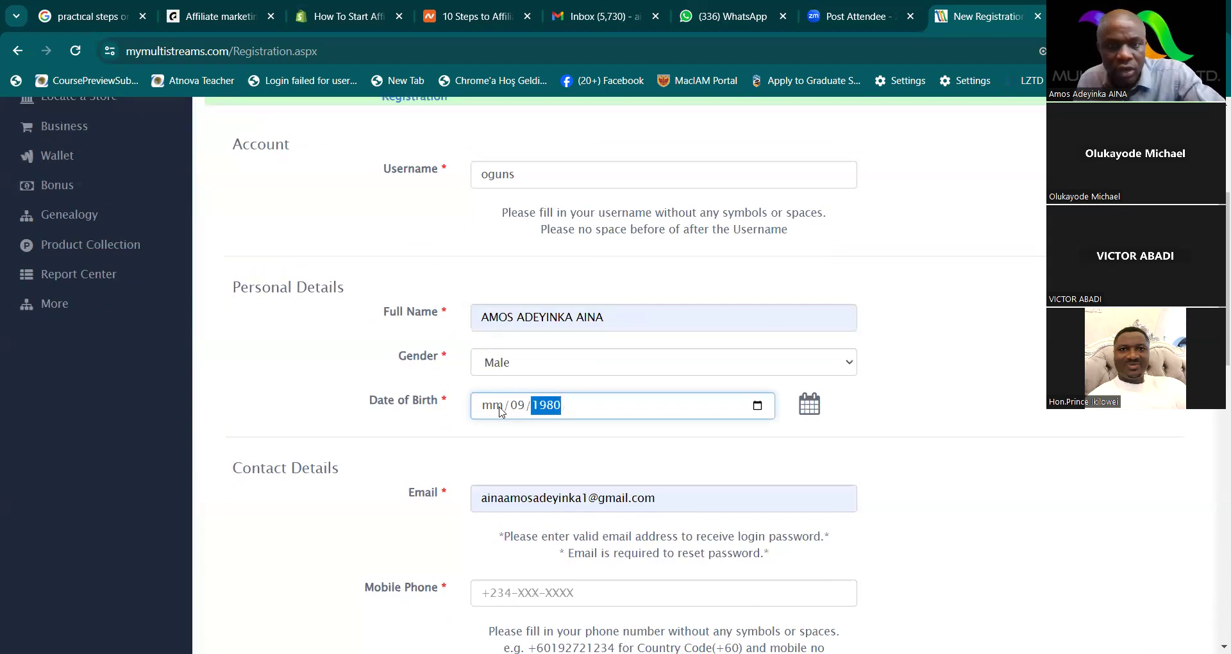
left_click(500, 410)
type("08")
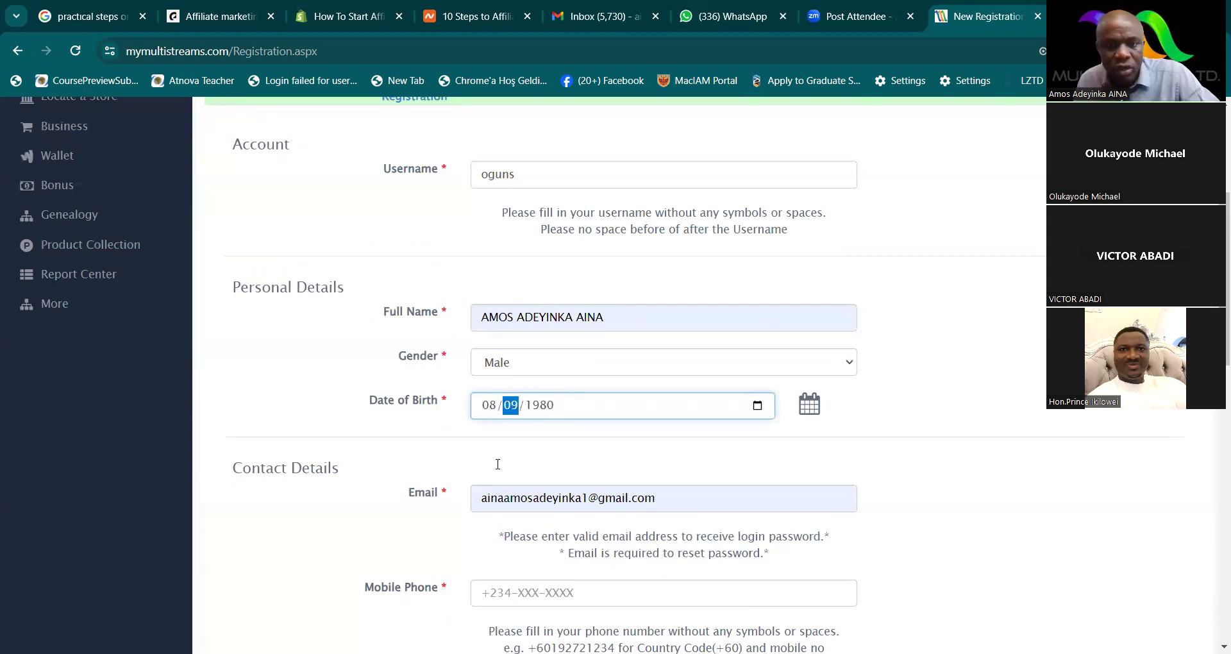
scroll(635, 514, "down", 3)
left_click(617, 444)
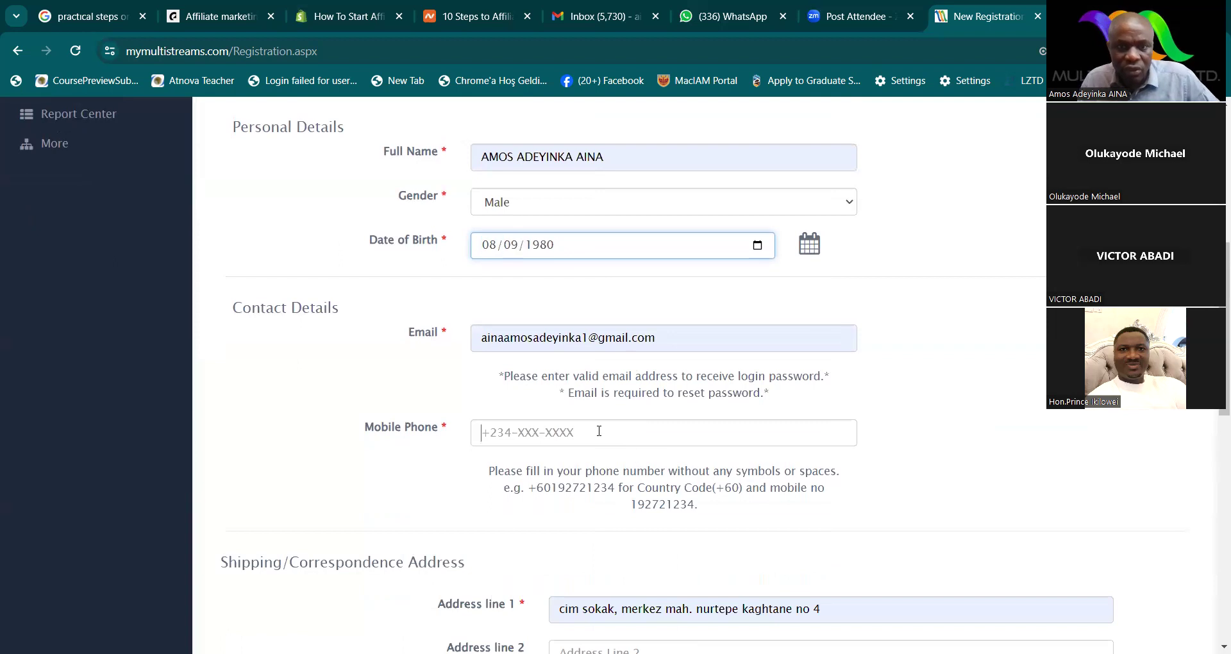
- Fill the mobile phone number from the first saved suggestion
key("Down")
key("Return")
scroll(625, 422, "down", 3)
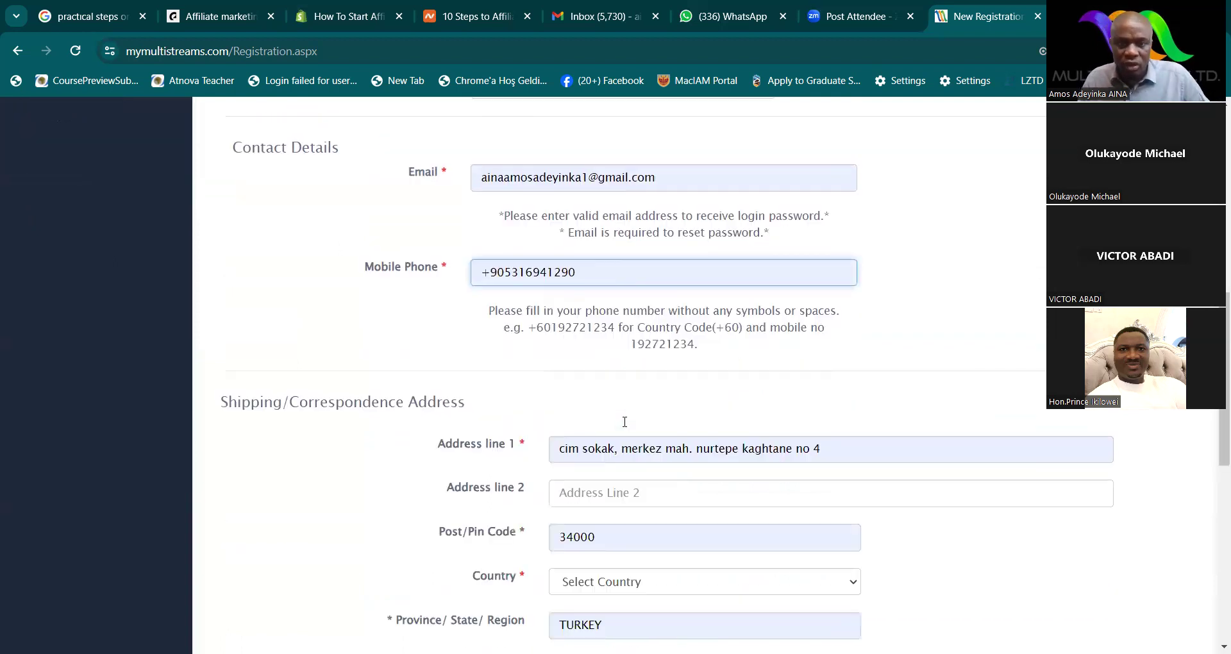
scroll(619, 488, "down", 4)
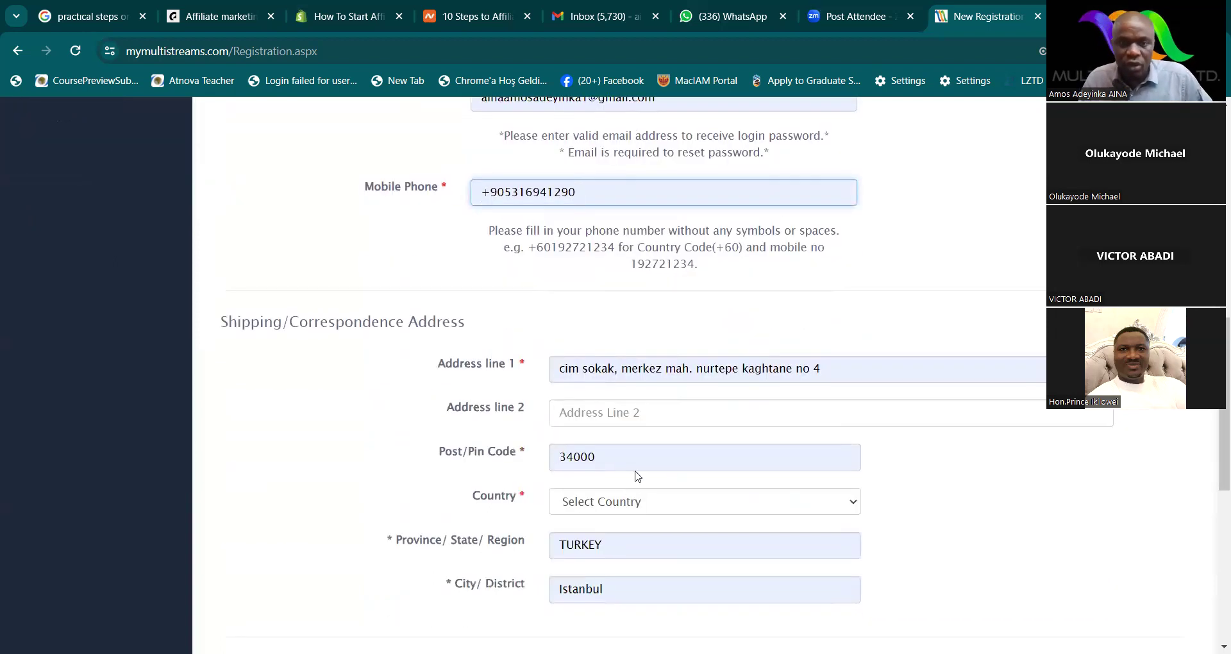
- Set the address country to Barbados
left_click(622, 346)
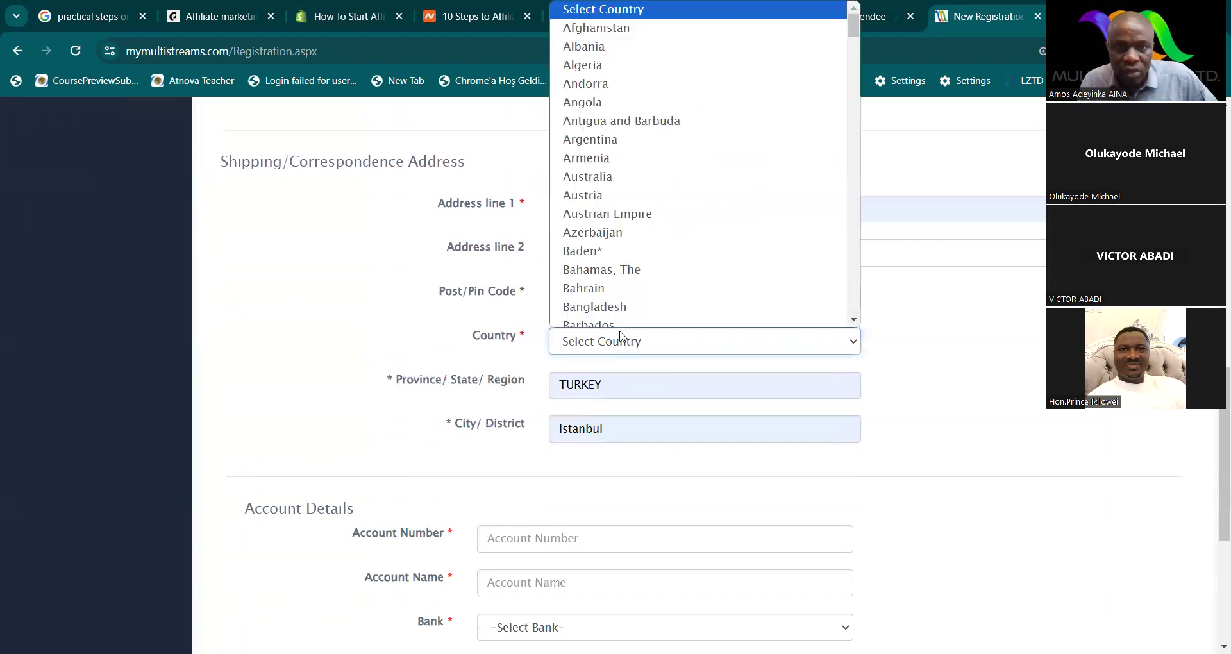
left_click(609, 315)
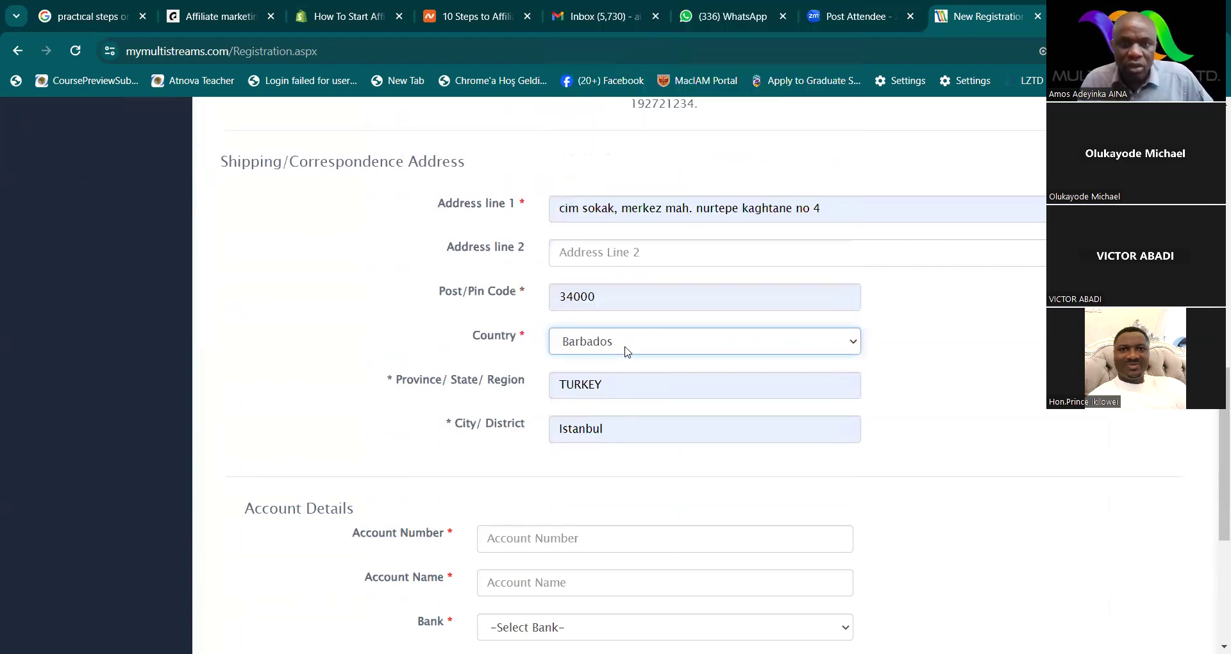
scroll(626, 394, "down", 3)
left_click(577, 297)
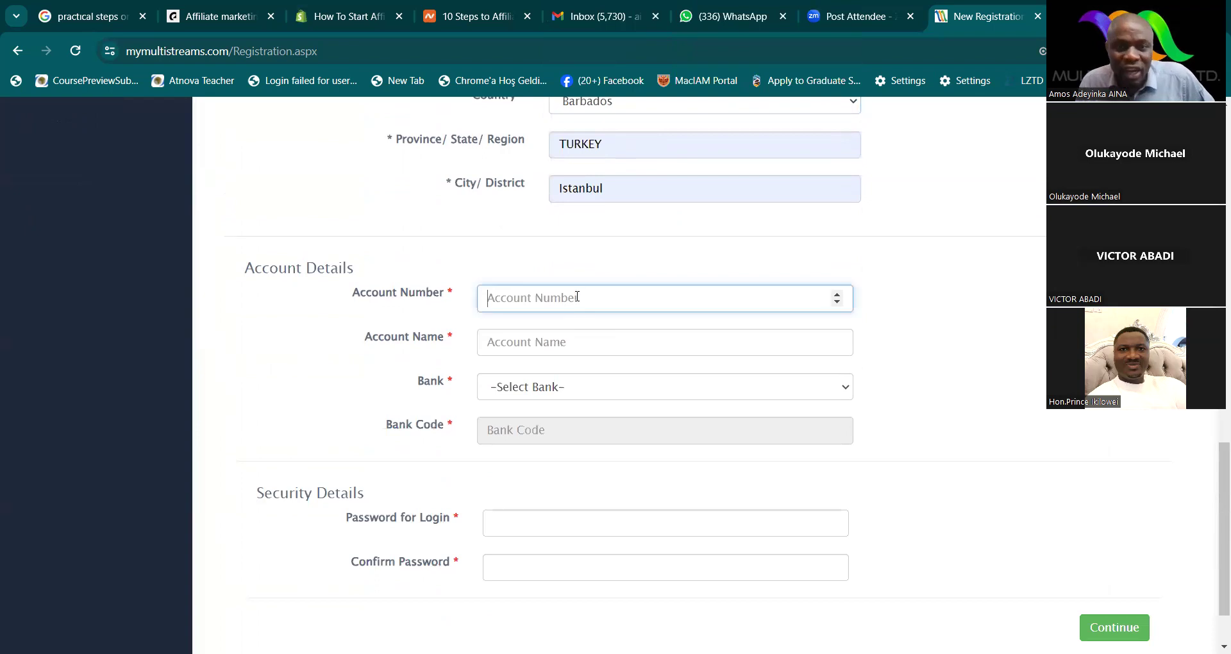
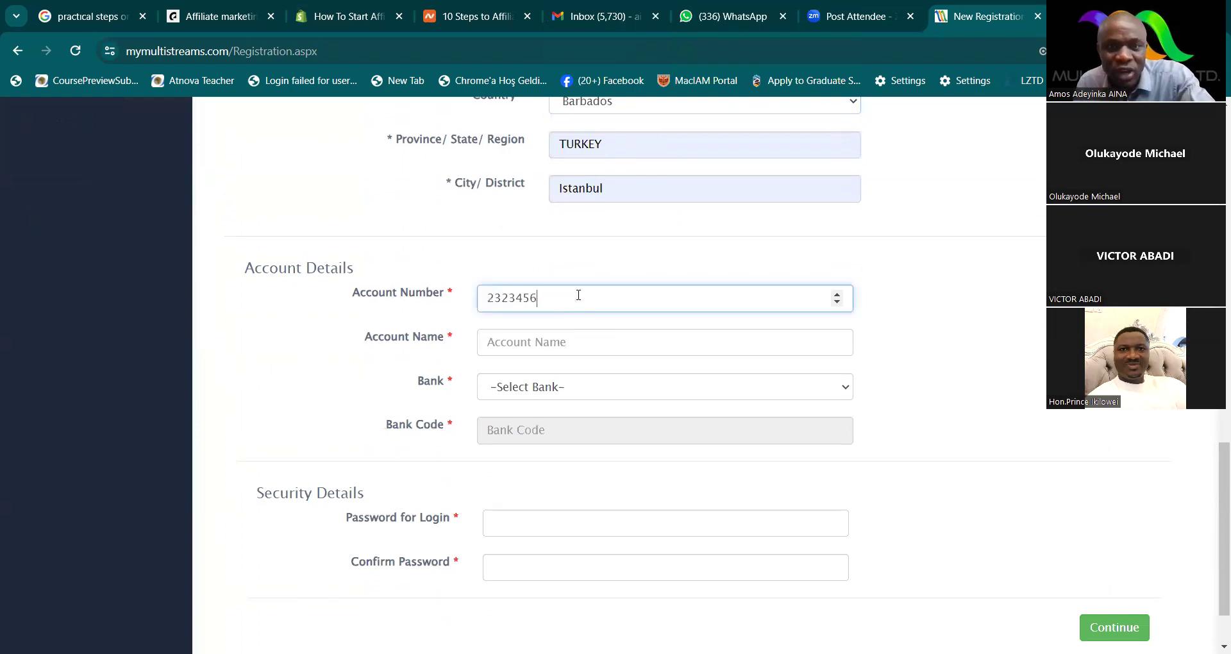
- Enter the bank account number, autofill the account name, and choose AG MORTGAGE BANK
left_click(548, 342)
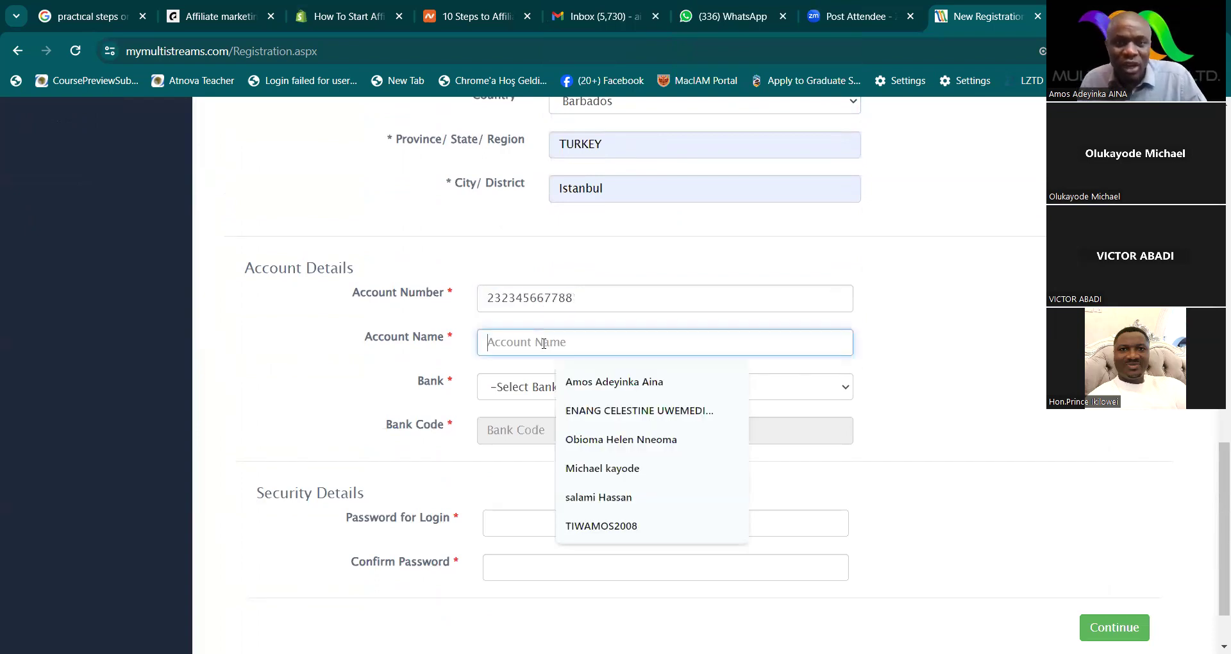
left_click(579, 382)
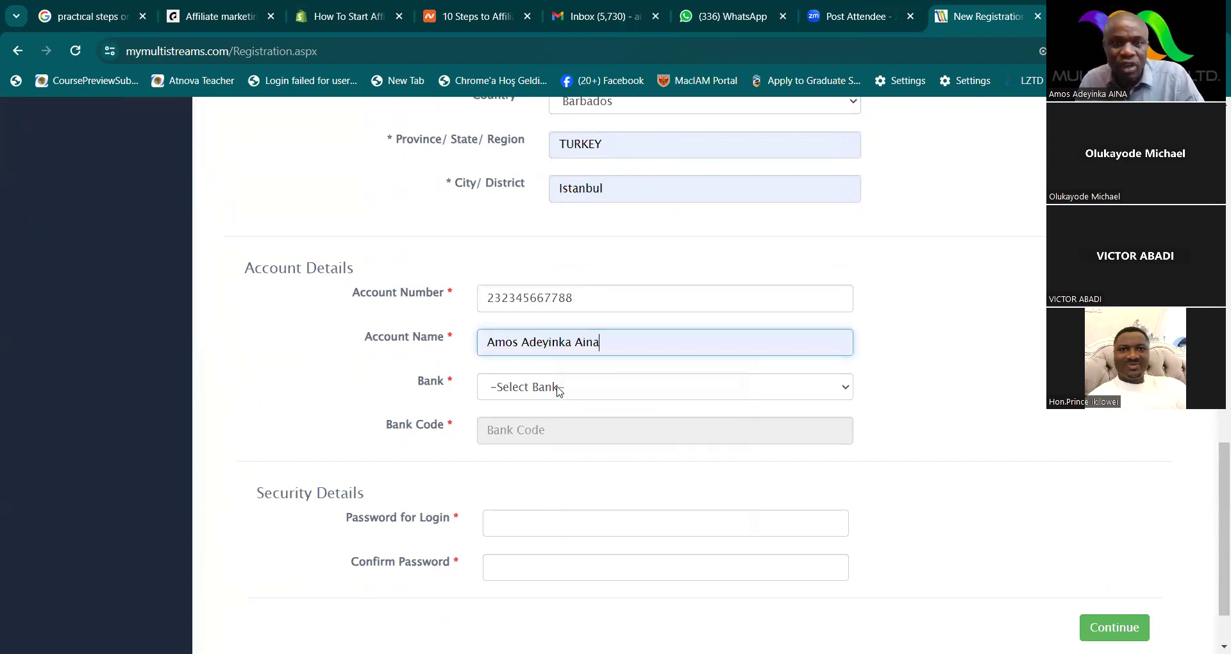
left_click(559, 389)
left_click(574, 345)
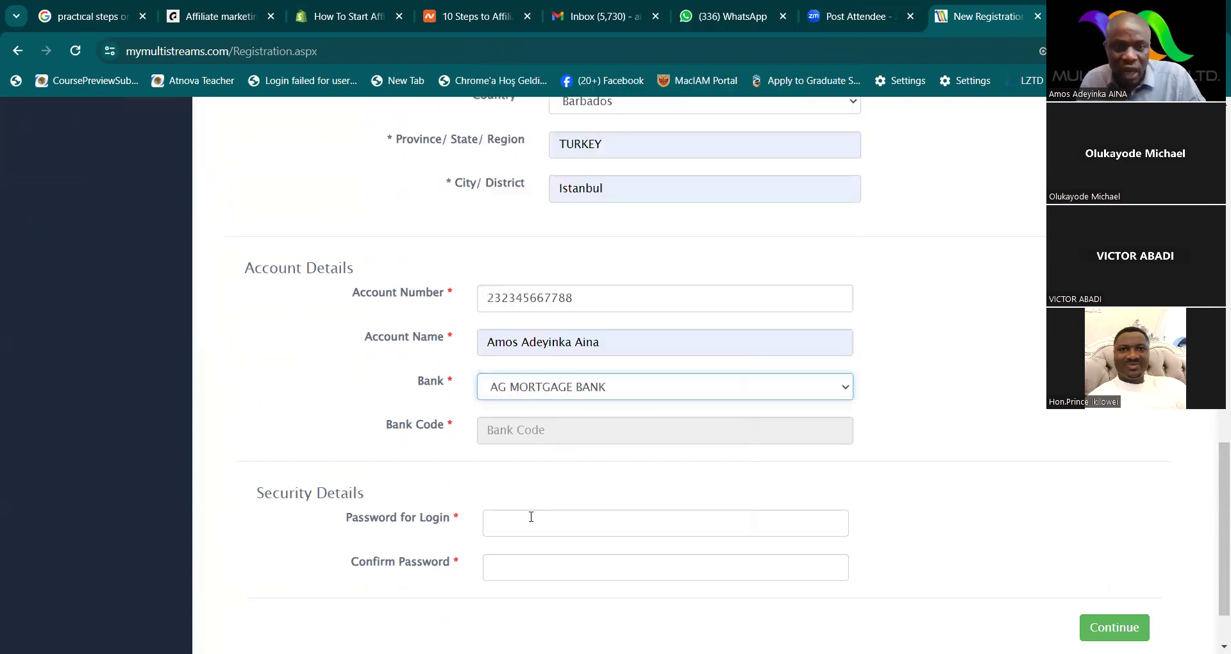
left_click(525, 525)
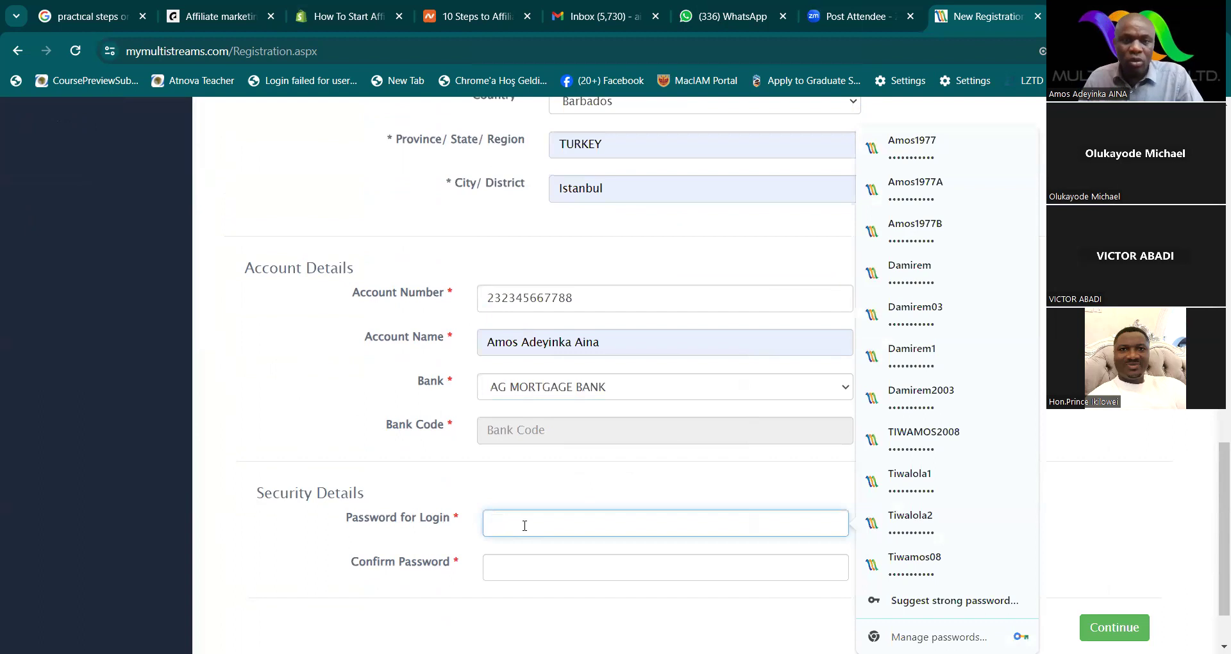
- Enter the login password and retype it in Confirm Password, correcting a mistyped attempt
type("******")
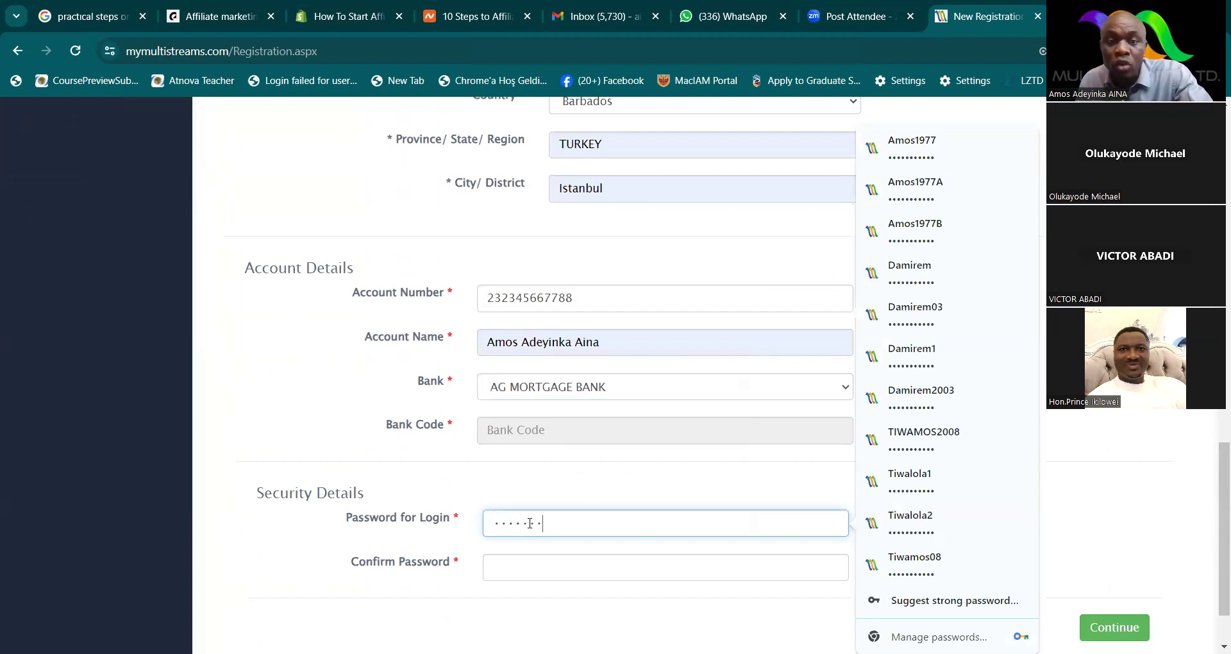
left_click(512, 568)
type("****")
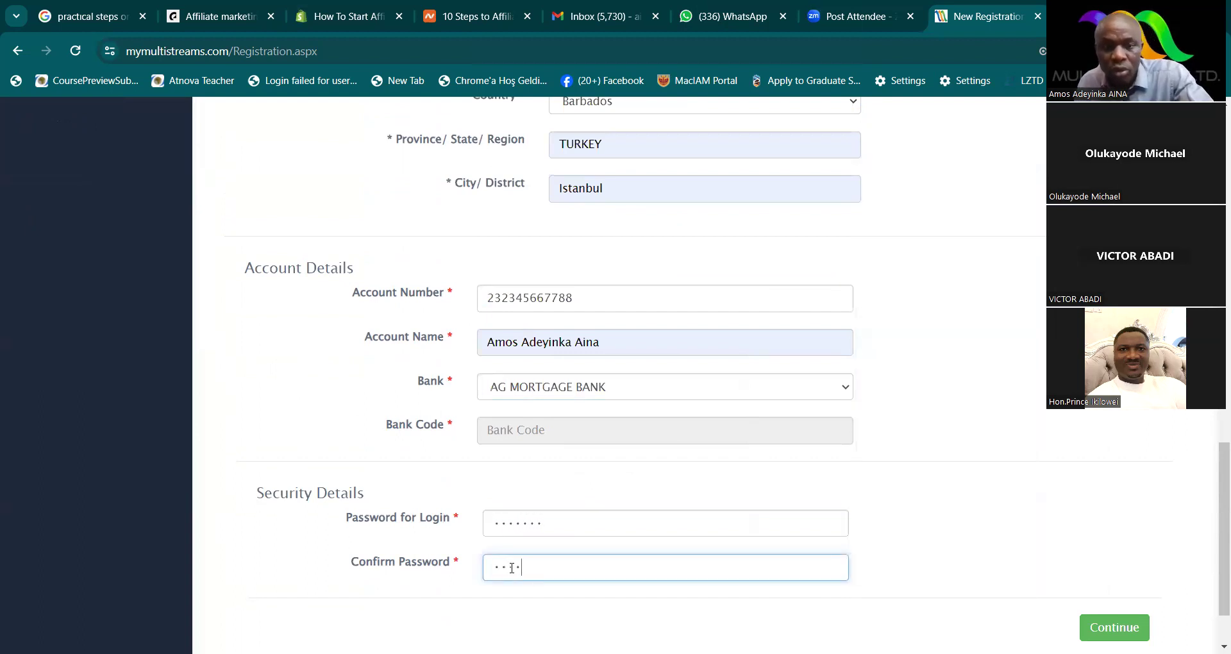
key("BackSpace")
key("BackSpace")
key("BackSpace")
key("BackSpace")
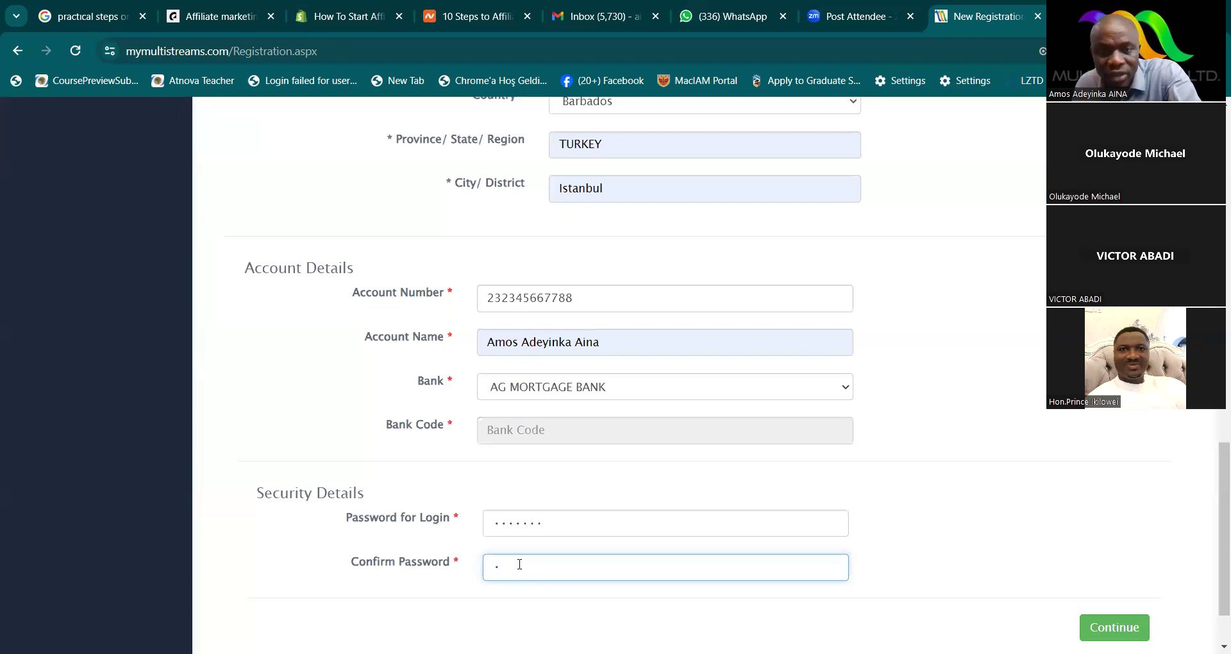
key("ctrl+a")
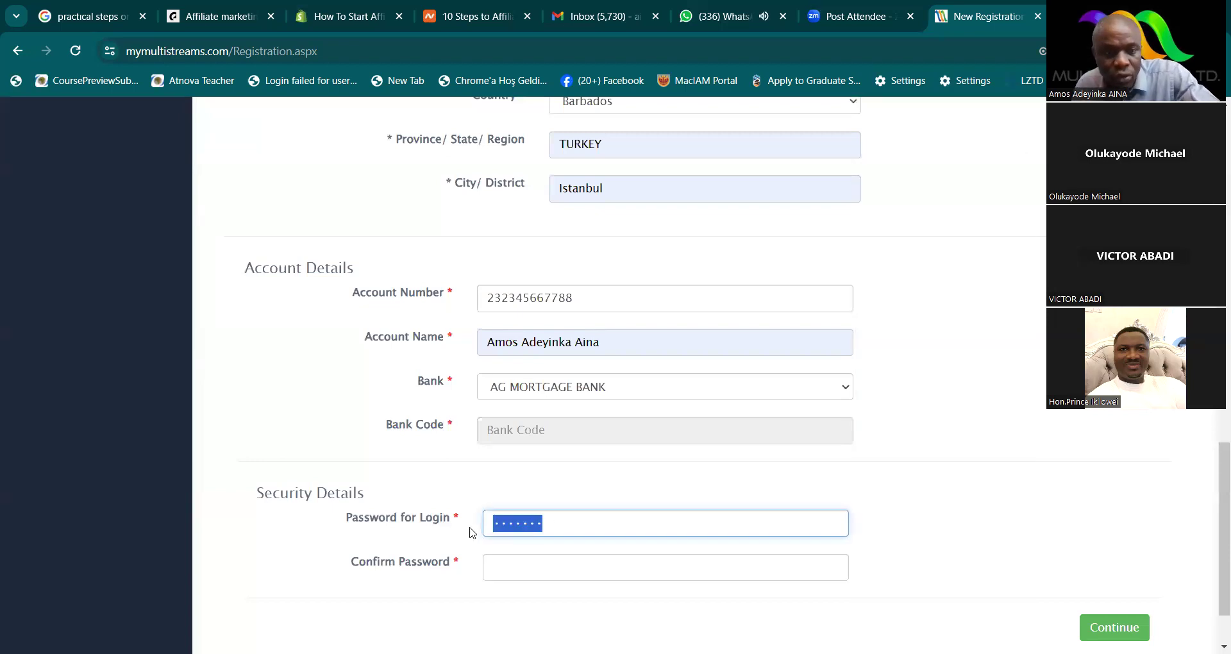
type("******")
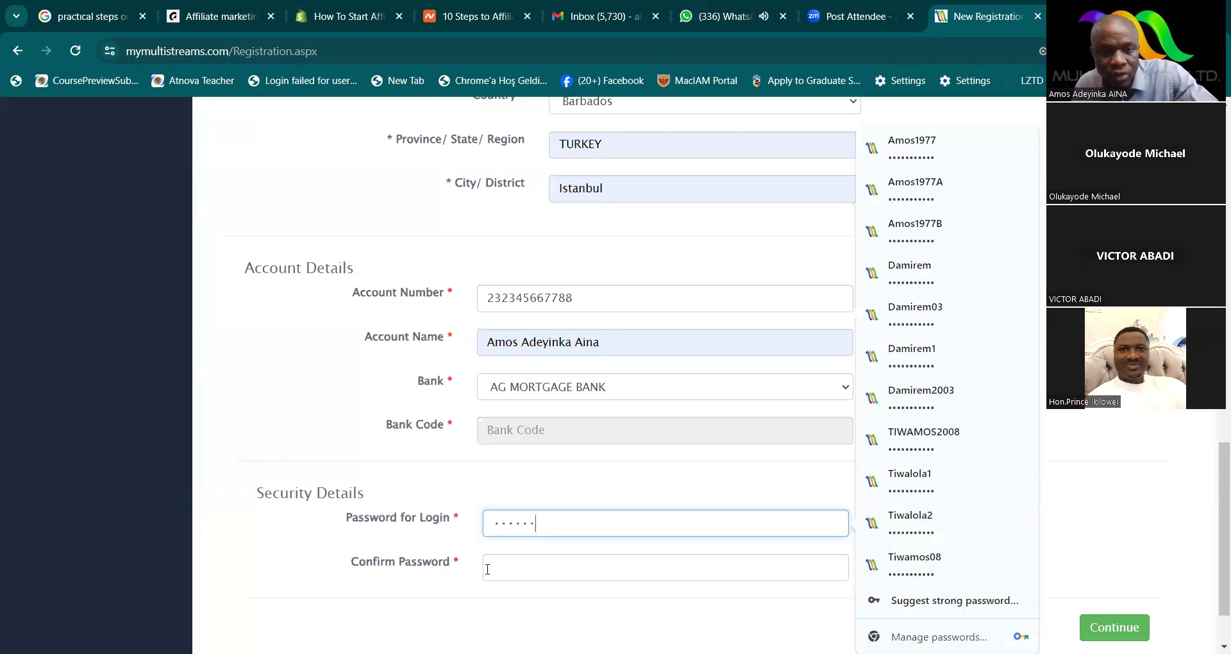
left_click(491, 569)
type("******")
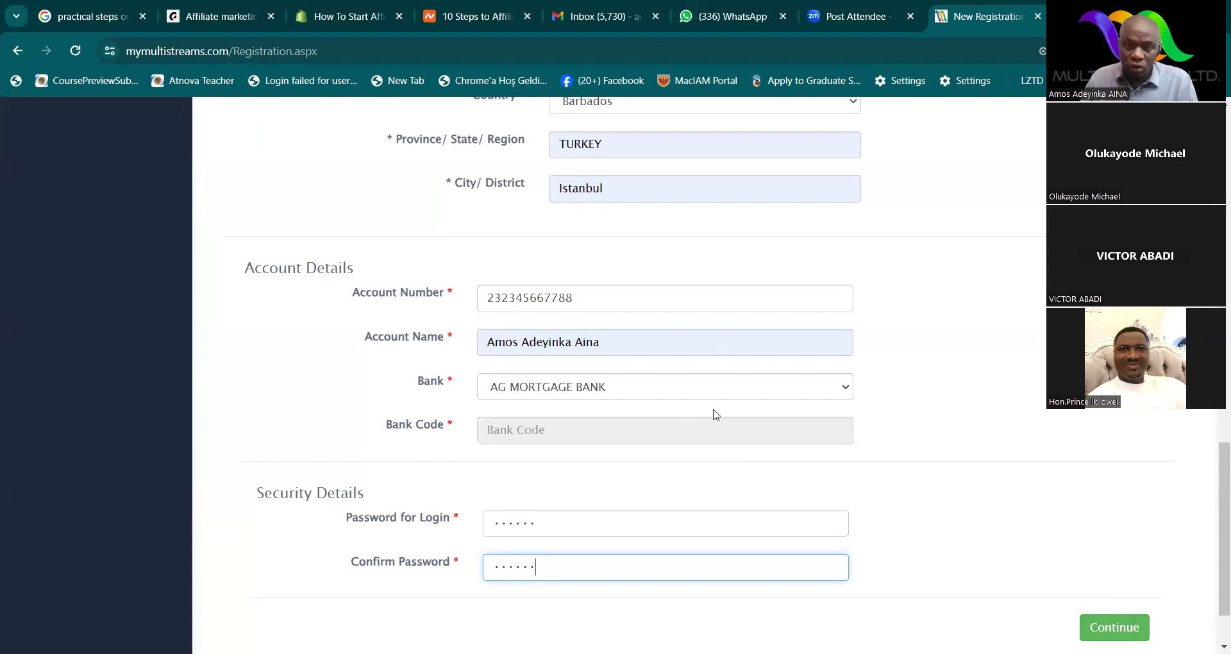
scroll(699, 268, "up", 15)
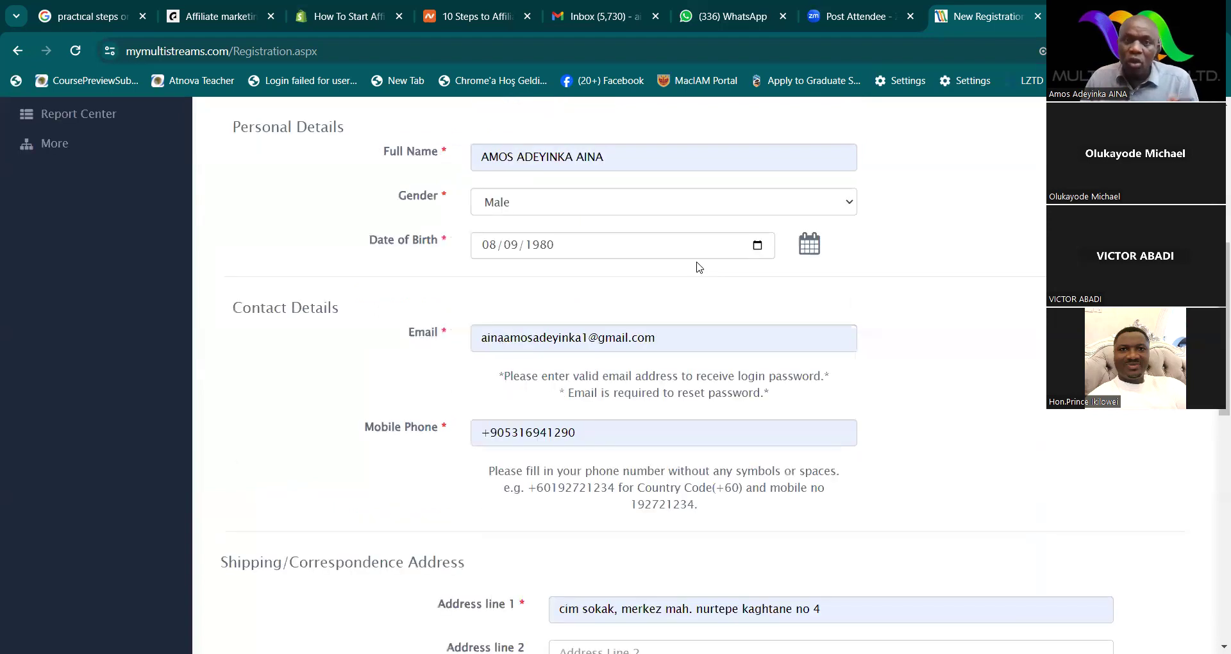
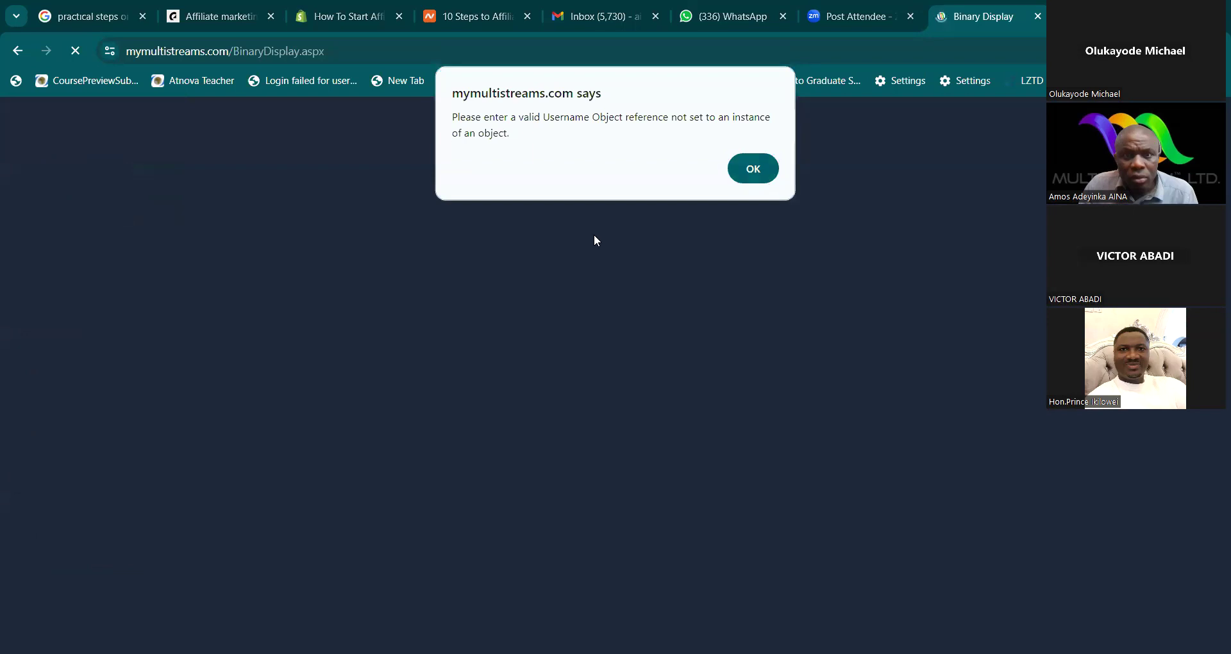
- Dismiss the invalid-username alert and load the fund-wallet page from the address bar
left_click(754, 168)
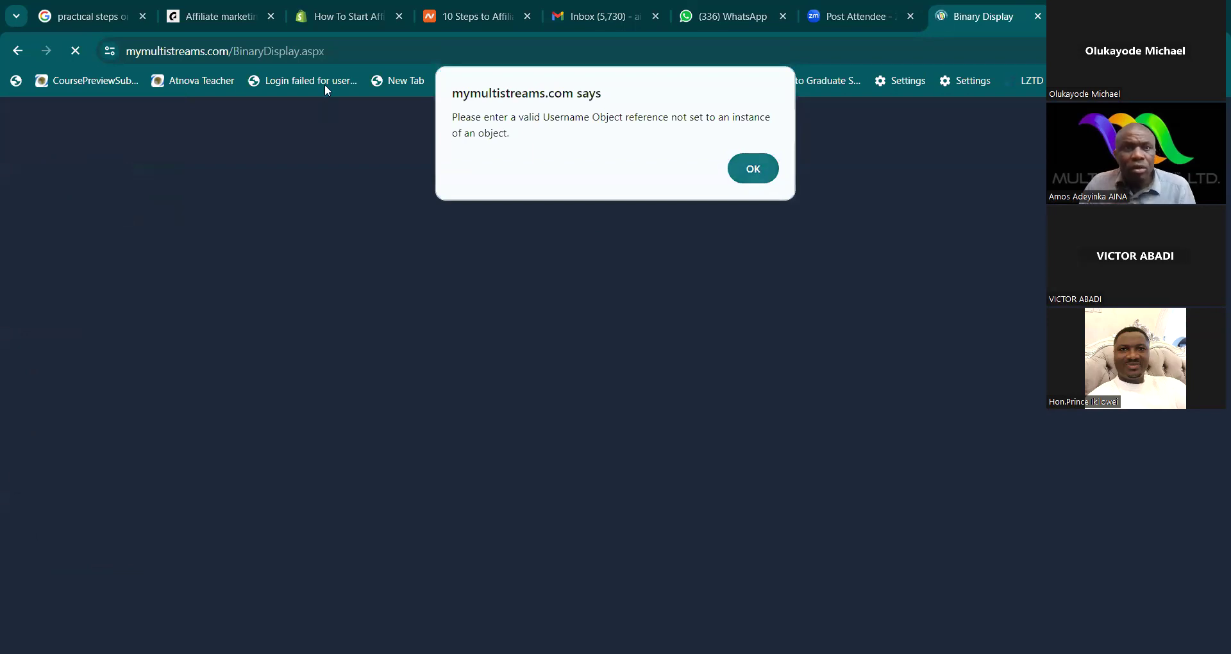
left_click(342, 50)
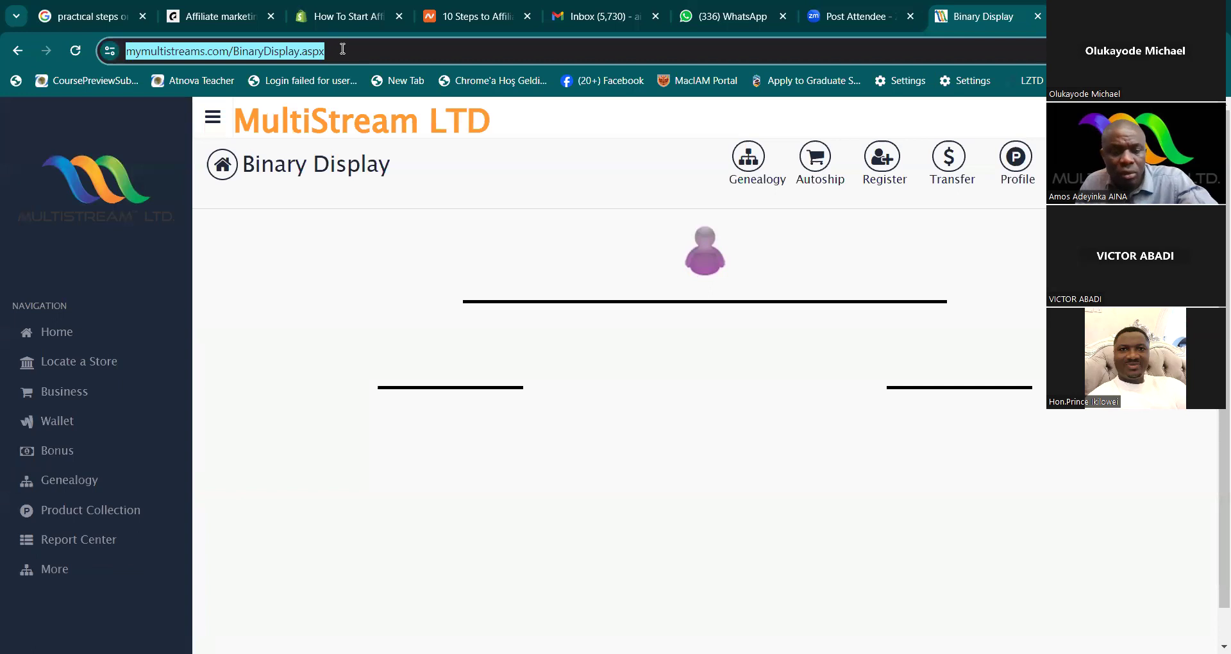
type("m")
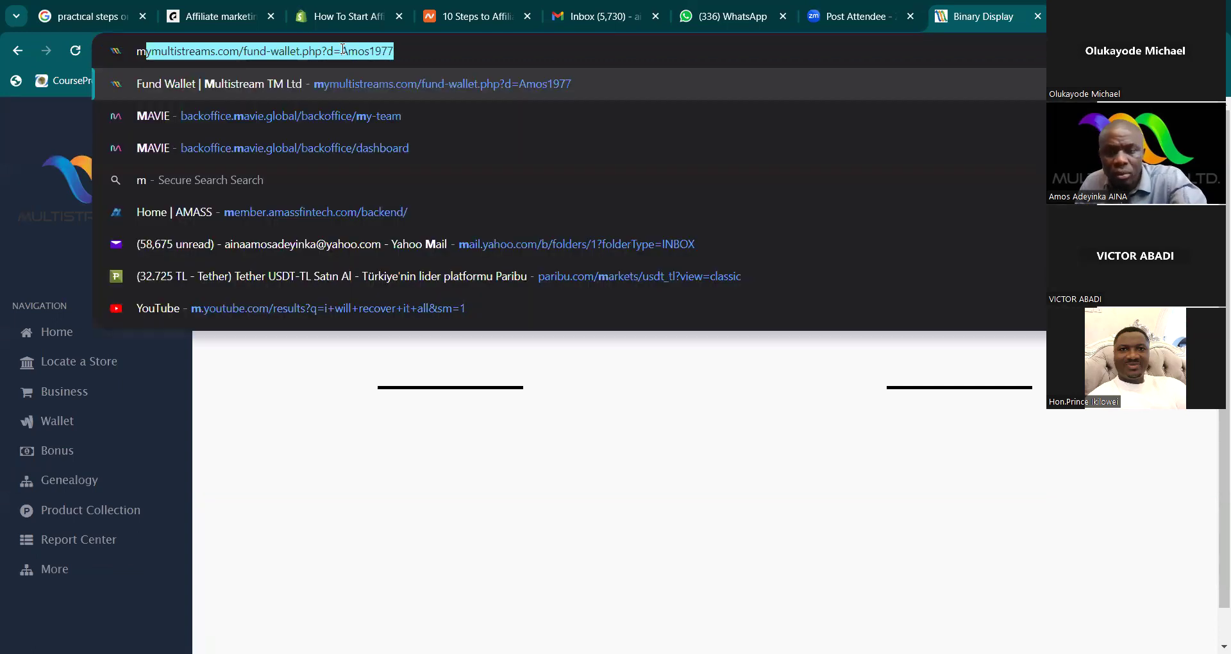
key("Return")
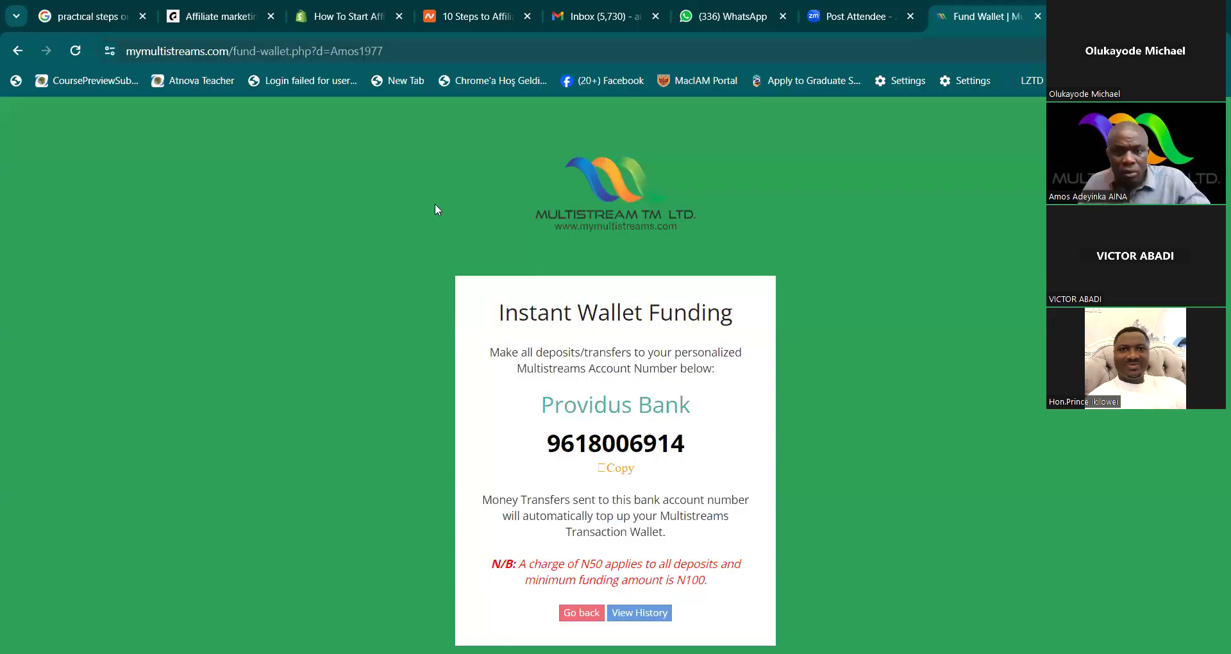
- Leave the wallet page and sign in again with the saved credentials
left_click(583, 614)
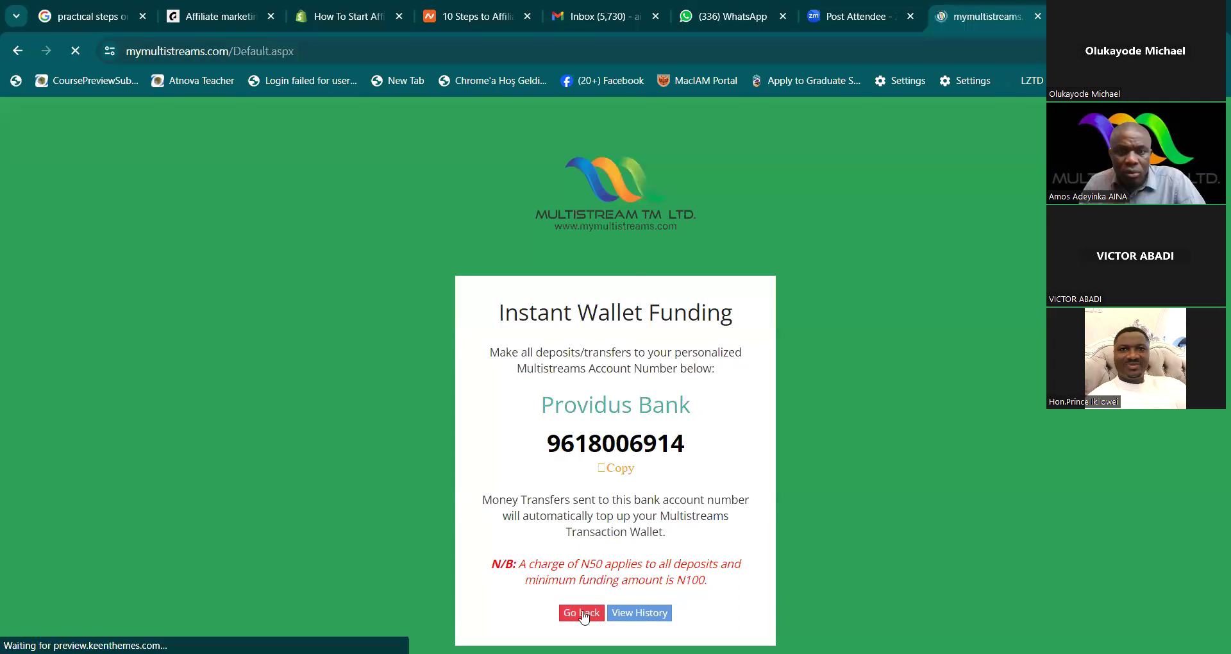
left_click(625, 620)
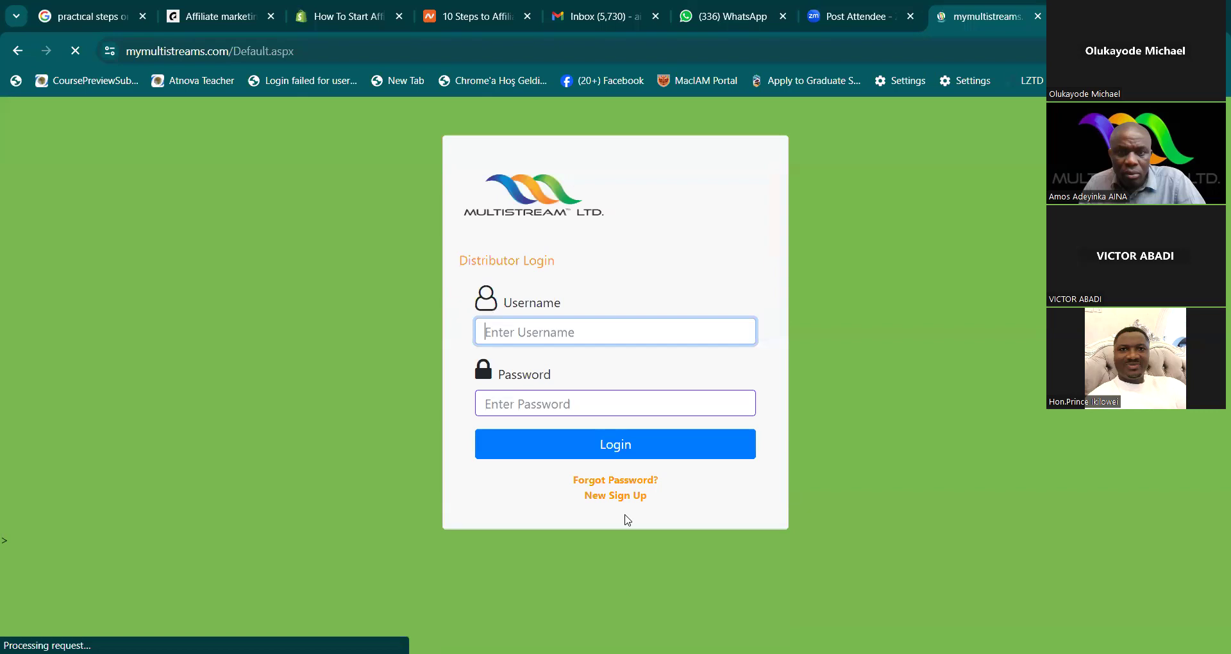
left_click(625, 448)
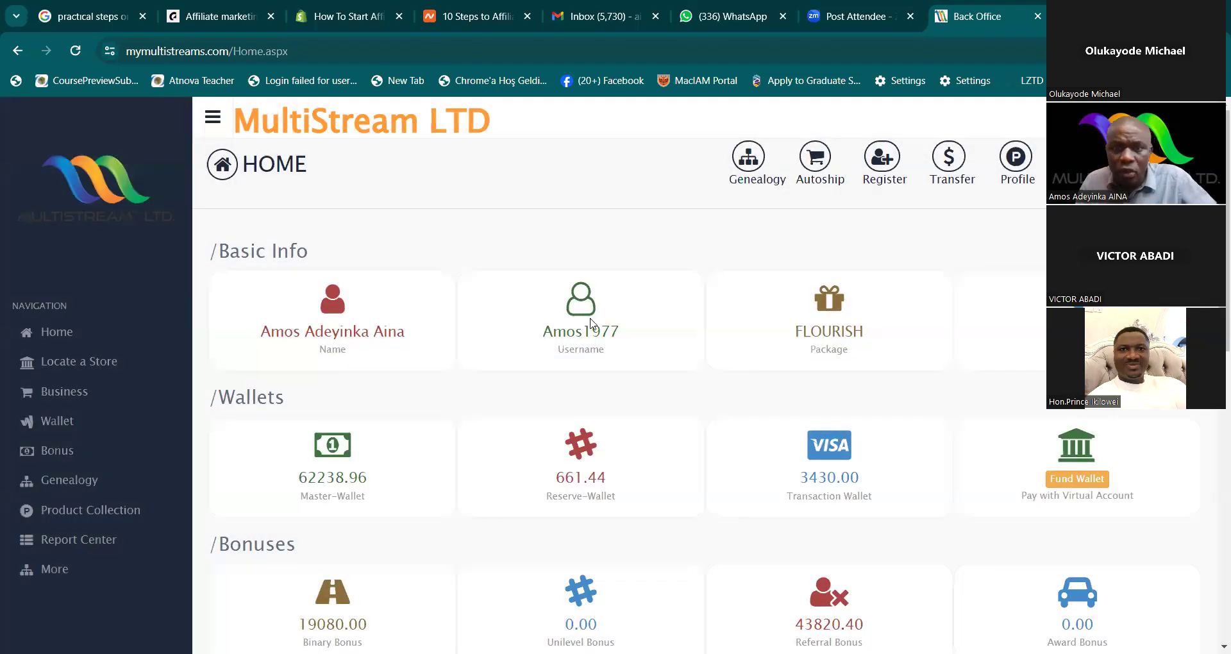
- Expand Genealogy in the sidebar to list its views, including Placement Network Diagram
left_click(74, 493)
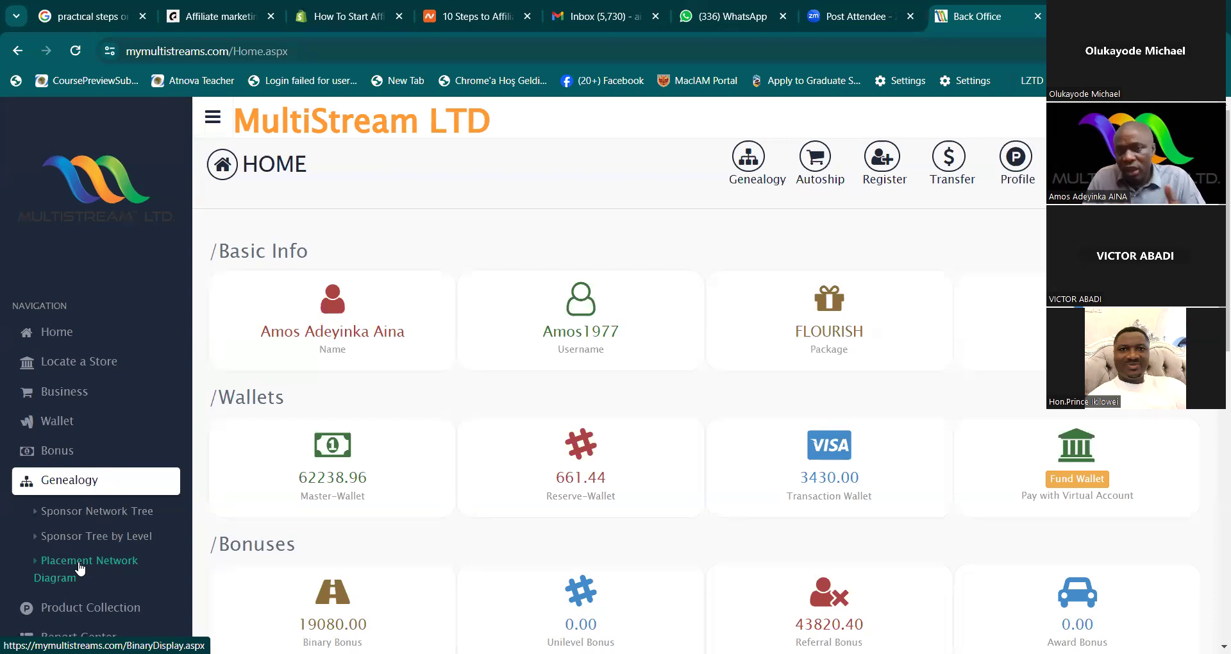
- Open the Placement Network Diagram and re-root the tree on the bottom-left, then the right second-level member
left_click(52, 571)
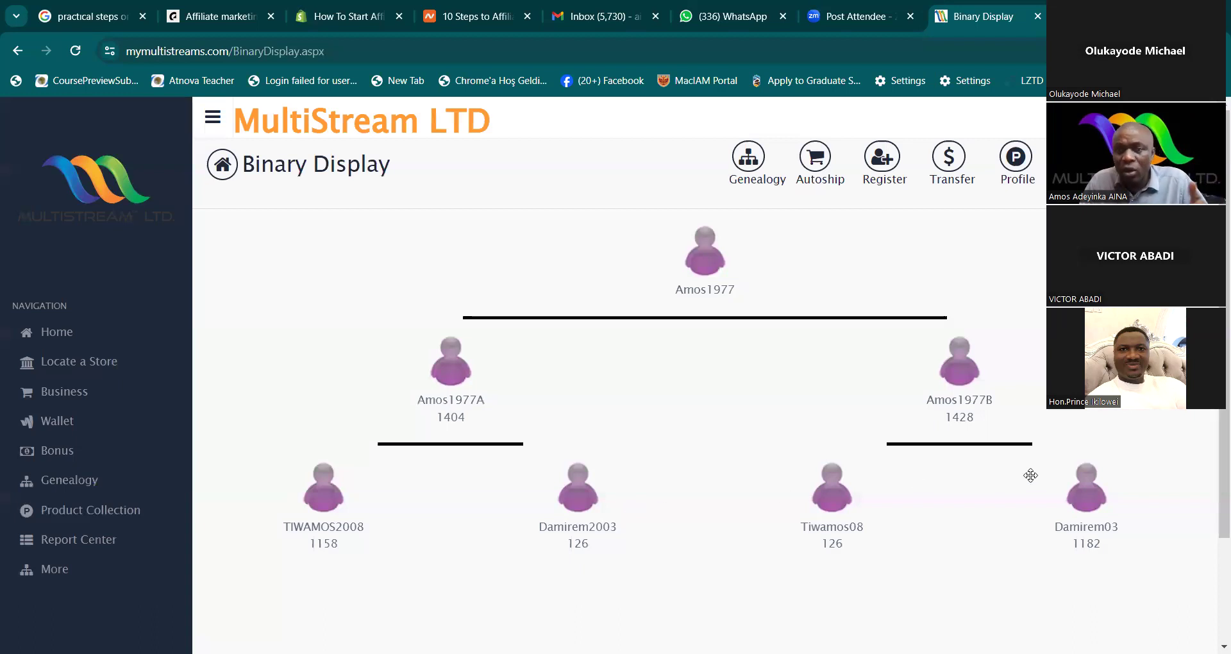
left_click(318, 501)
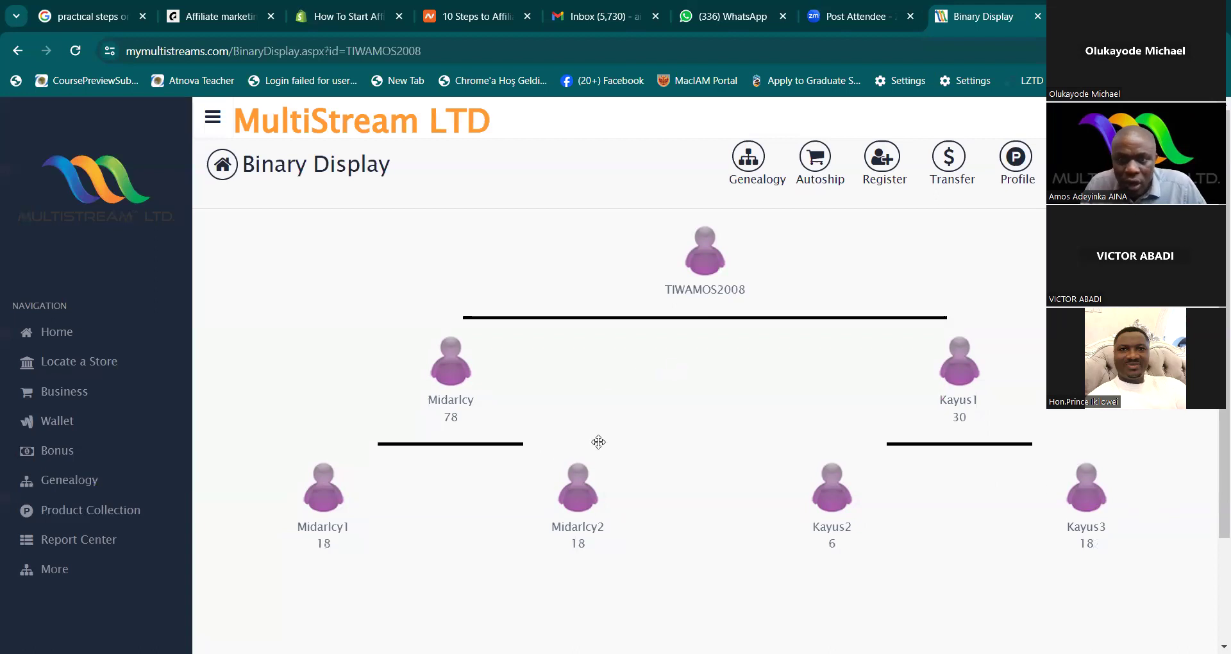
left_click(958, 372)
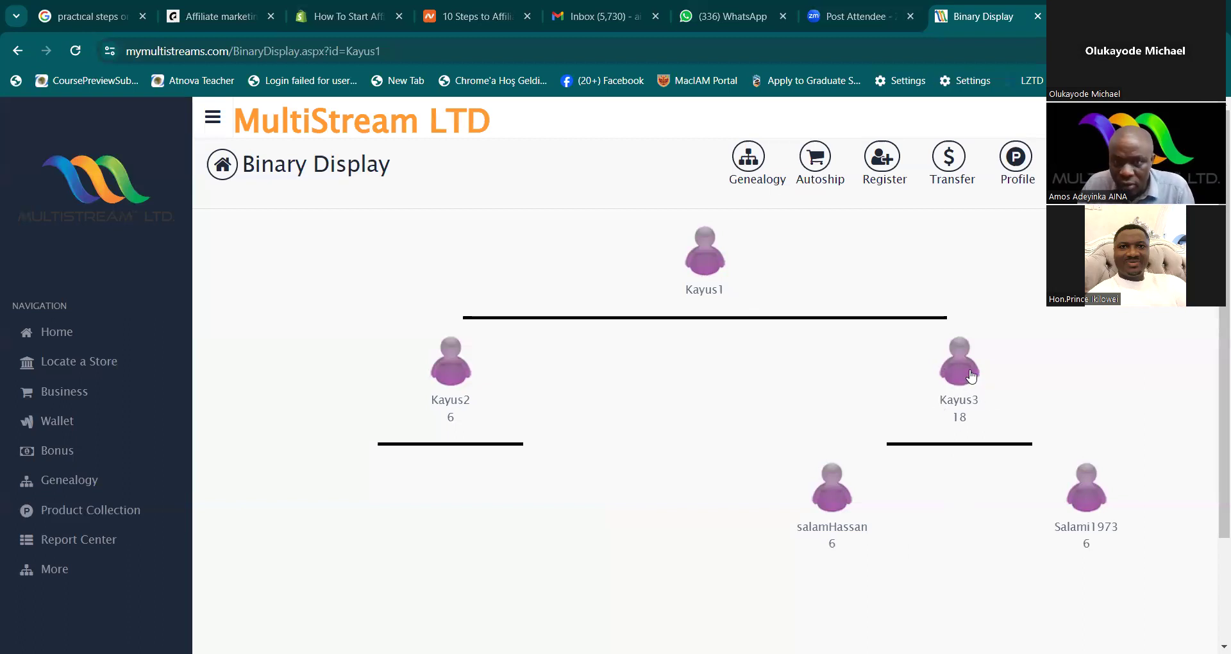
- Show the right-leg member (count 18) as the root with its two count-6 downline members
mouse_move(962, 377)
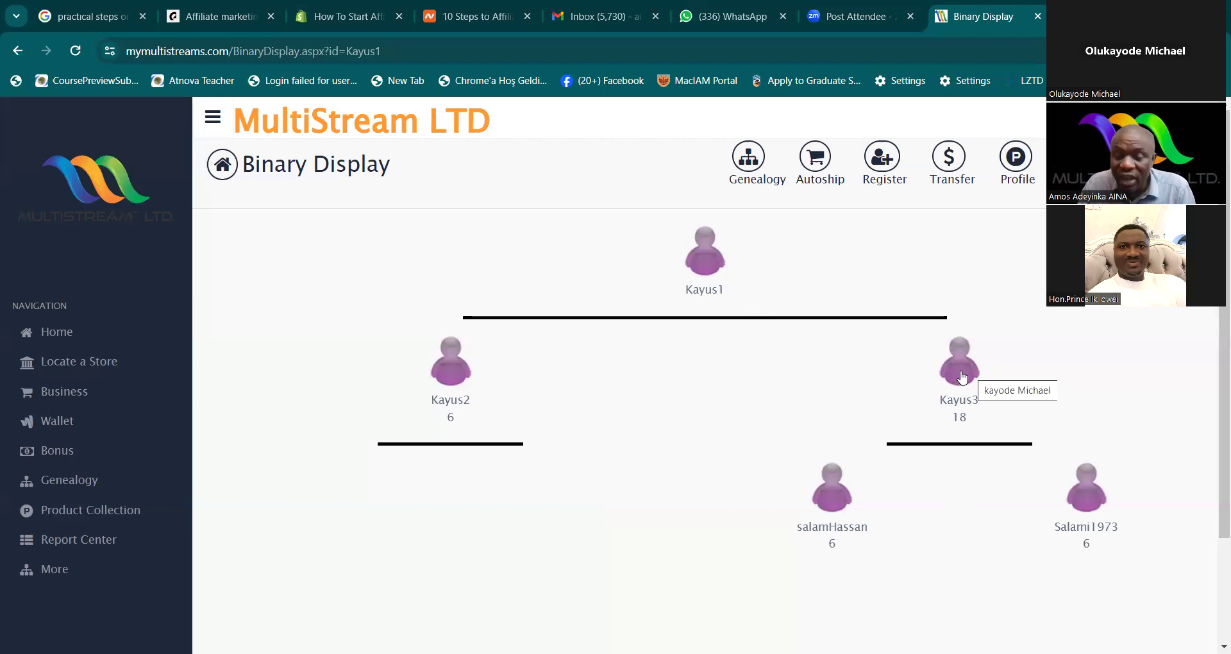